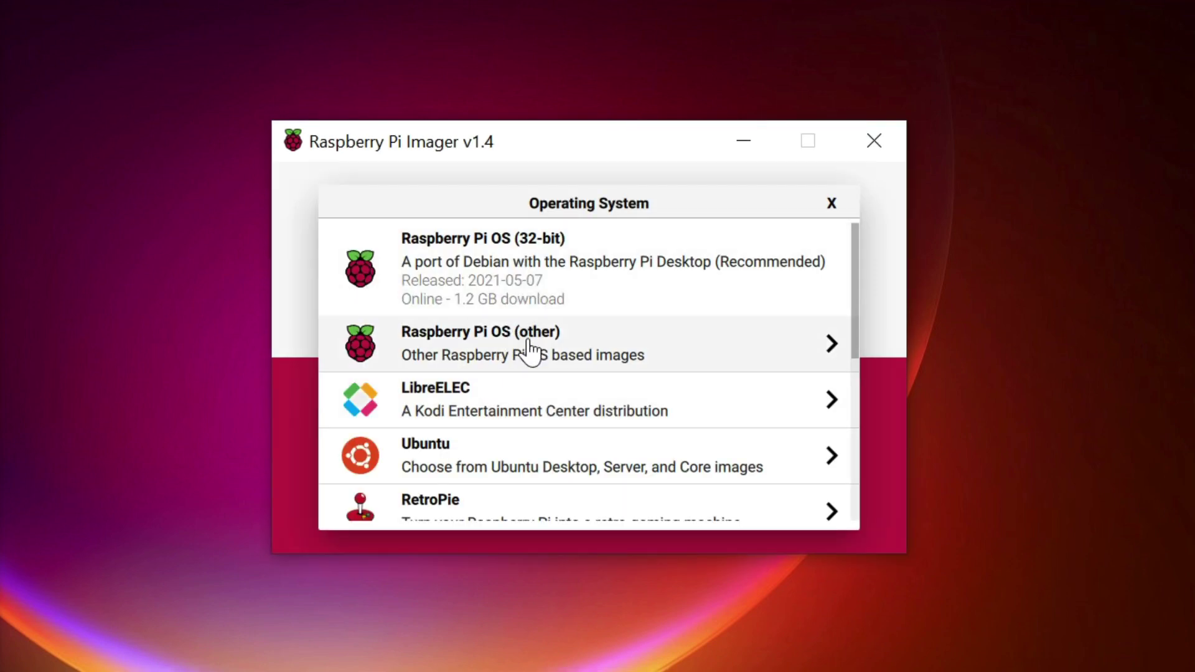
# Flash Raspberry Pi OS Lite (32-bit) onto the 31.9 GB Generic SD/MMC card and dismiss the success message
pyautogui.click(530, 353)
pyautogui.click(495, 311)
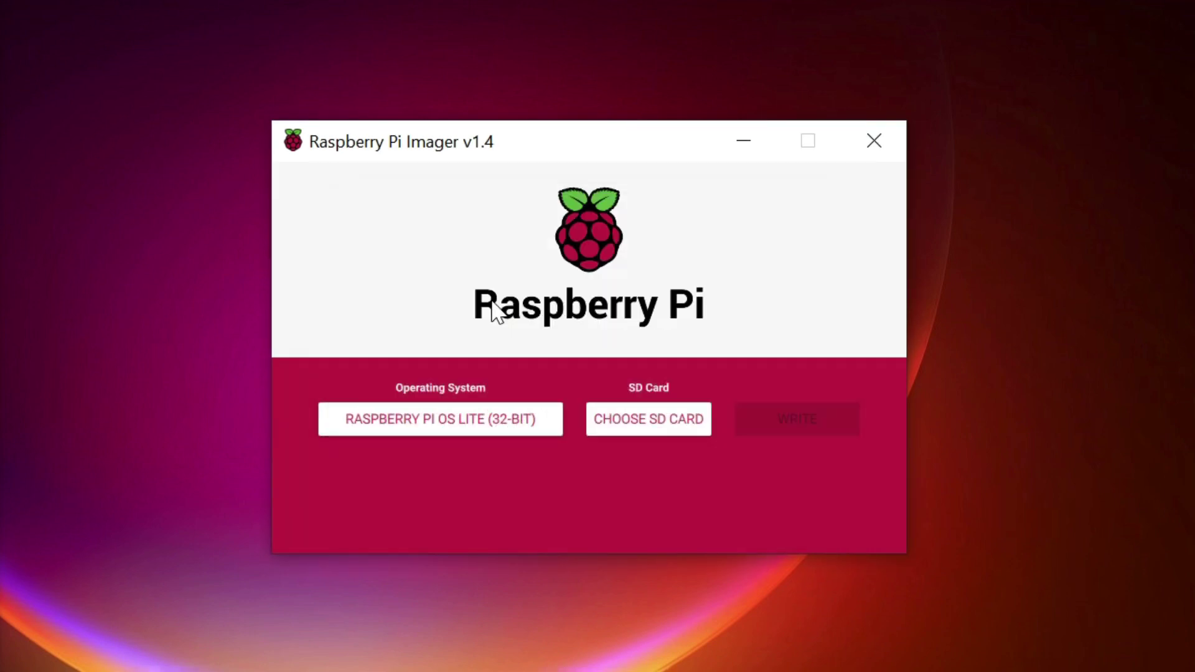
pyautogui.click(632, 426)
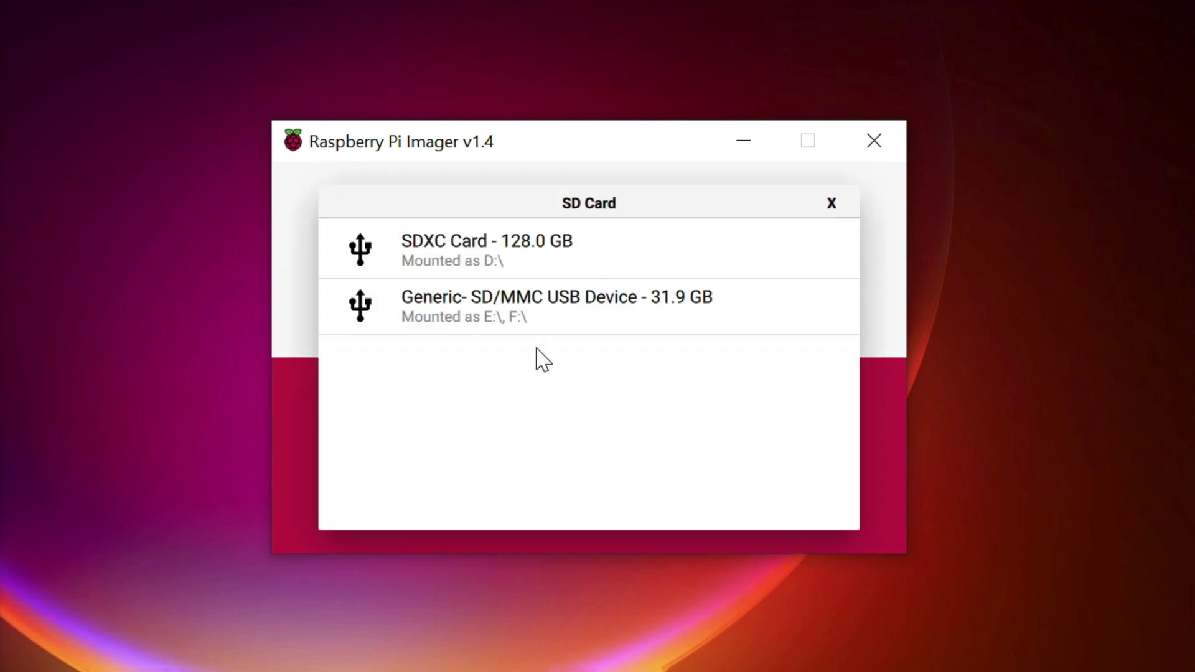
pyautogui.click(566, 311)
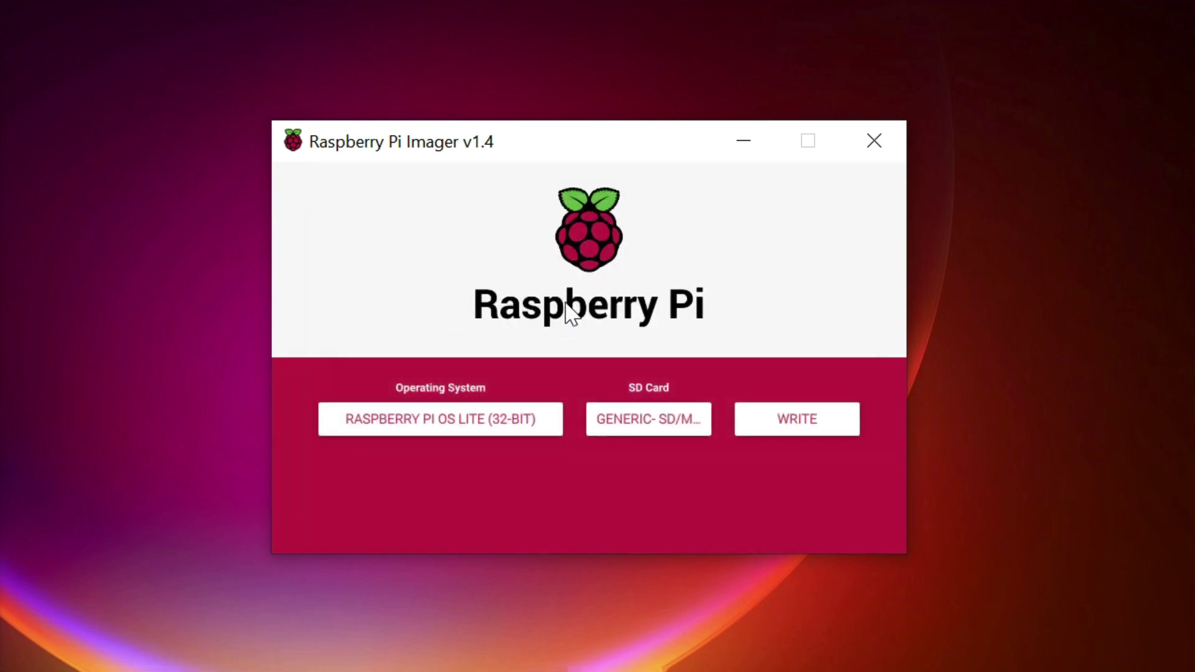
pyautogui.click(842, 420)
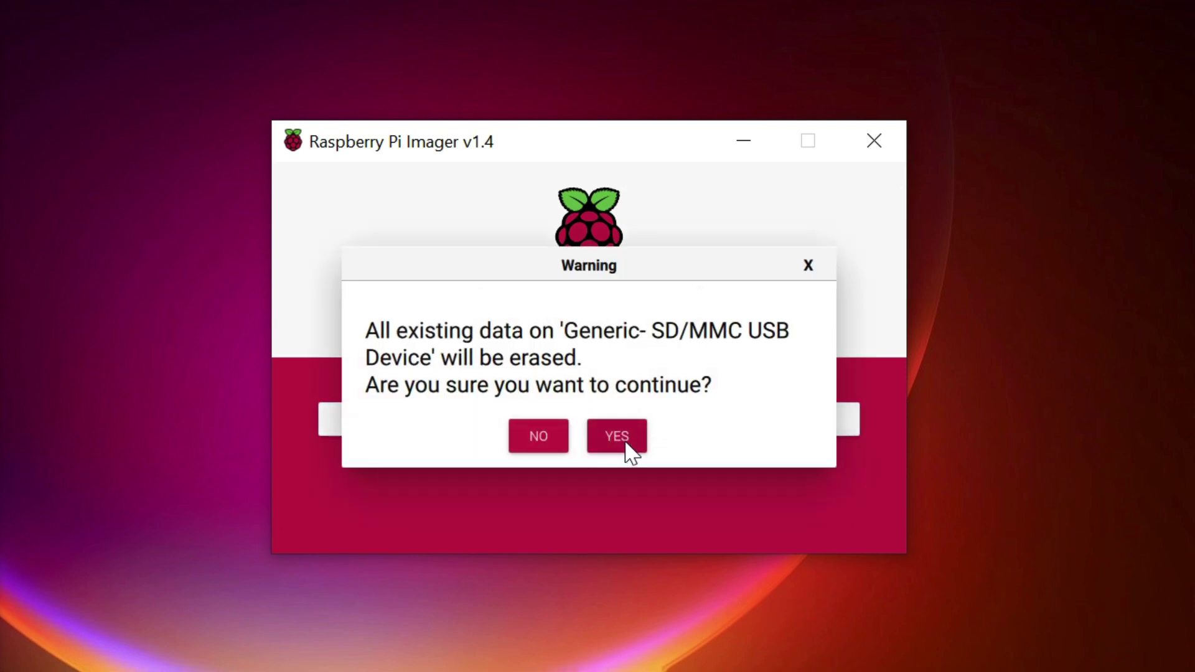
pyautogui.click(625, 442)
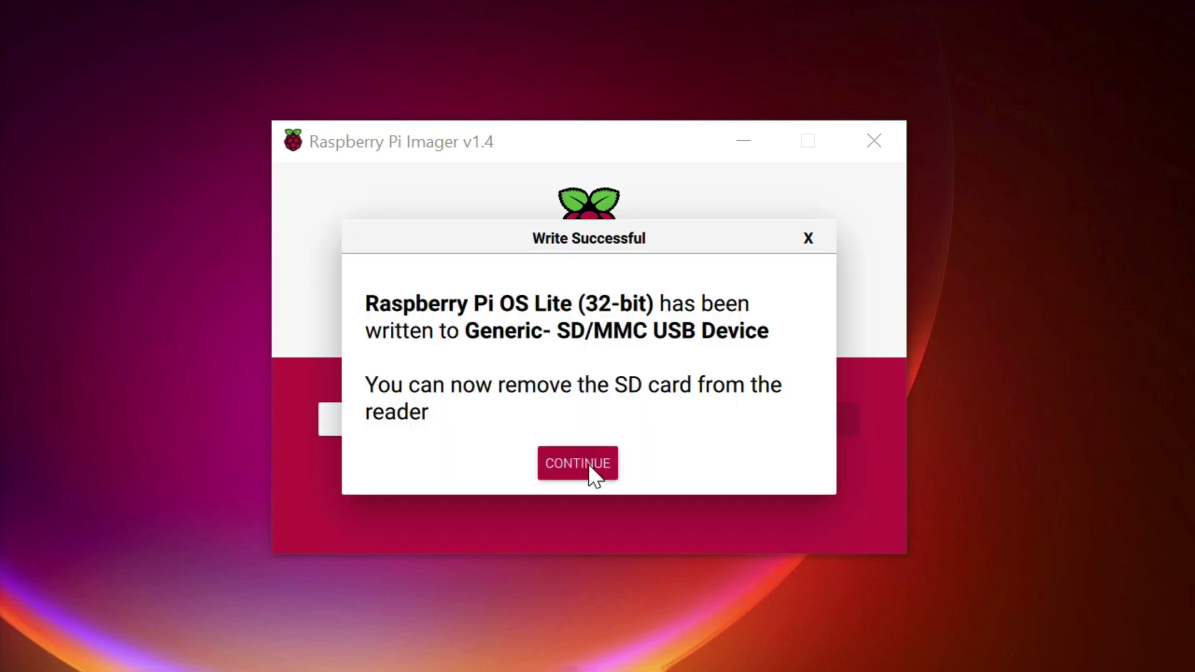
pyautogui.click(591, 470)
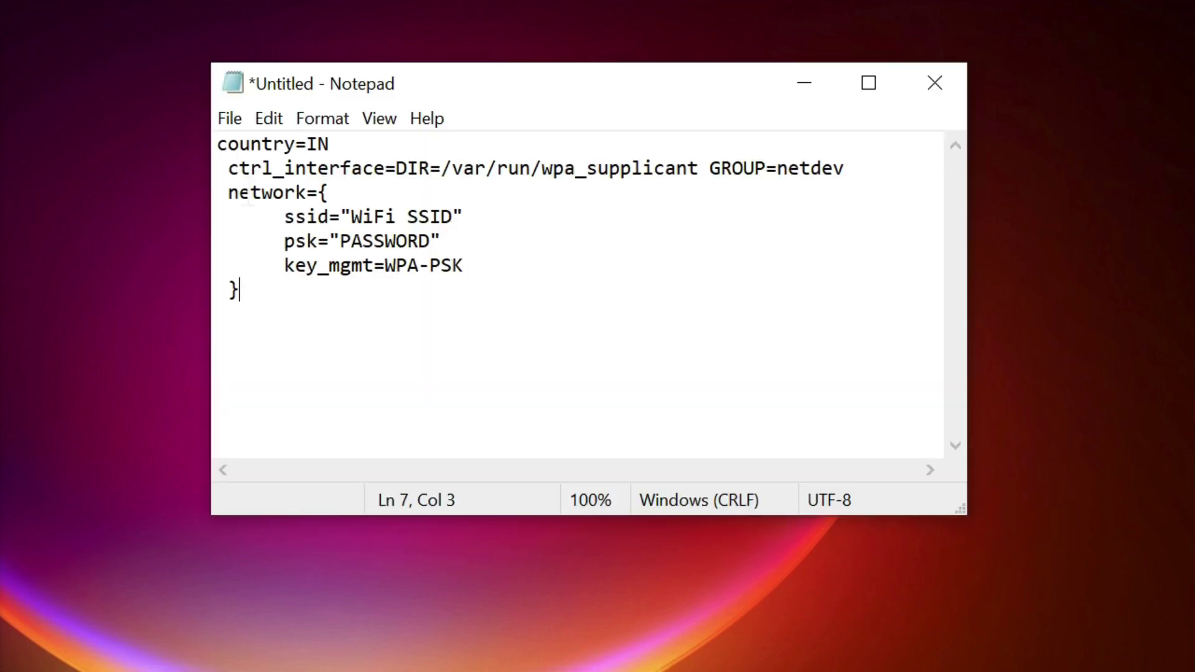
# Replace the SSID and password placeholders and save the config as wpa_supplicant.conf on boot (F:)
pyautogui.moveTo(352, 216); pyautogui.dragTo(436, 217)
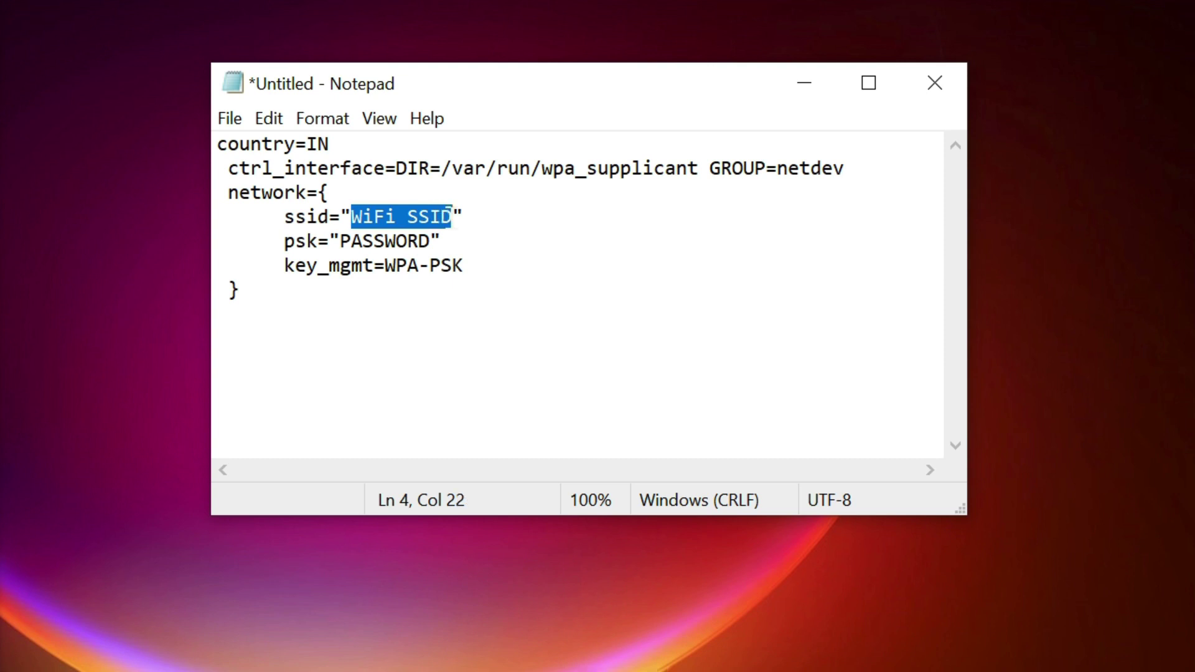
pyautogui.moveTo(340, 241); pyautogui.dragTo(428, 241)
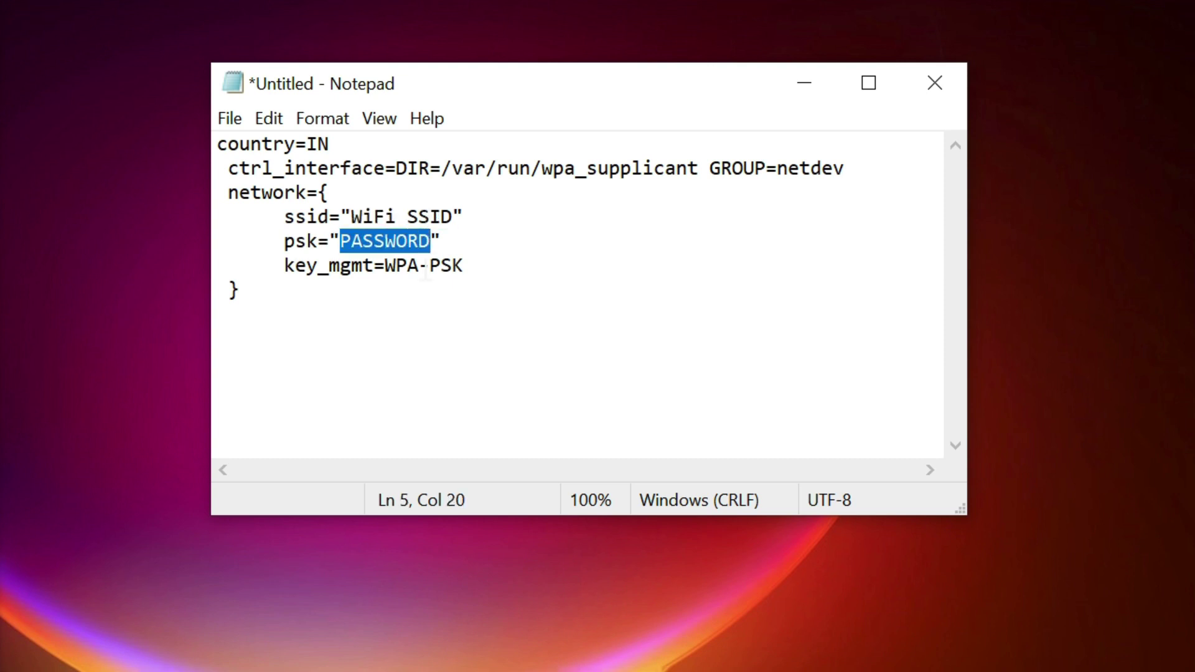
pyautogui.click(229, 118)
pyautogui.click(255, 264)
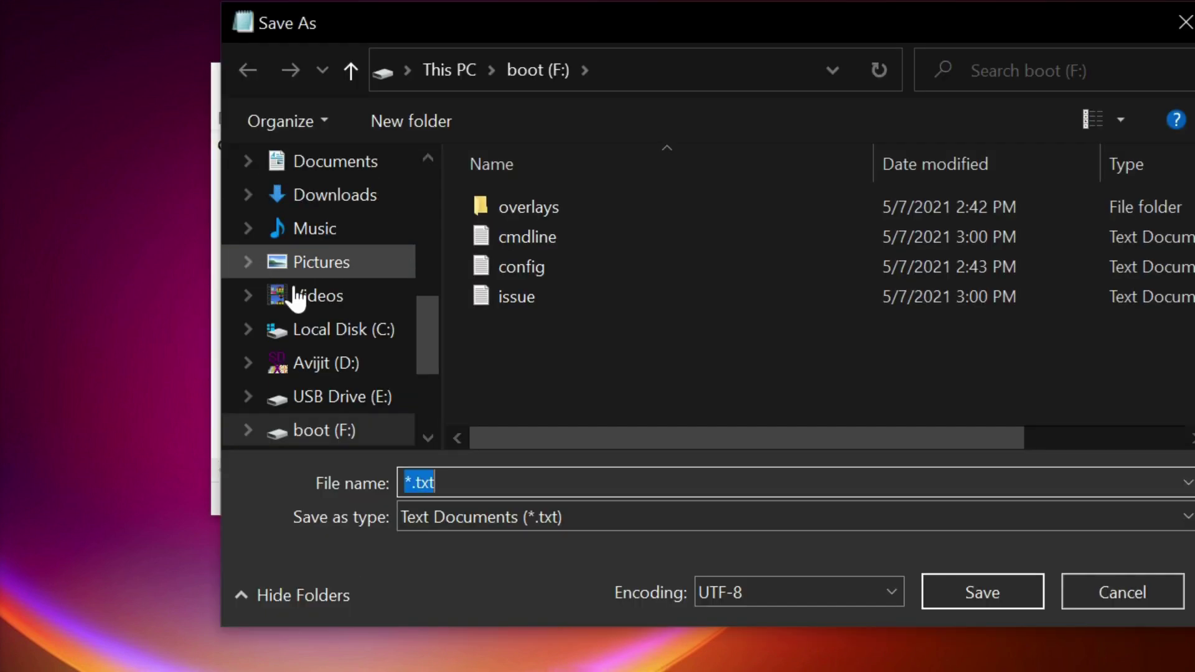
pyautogui.click(320, 429)
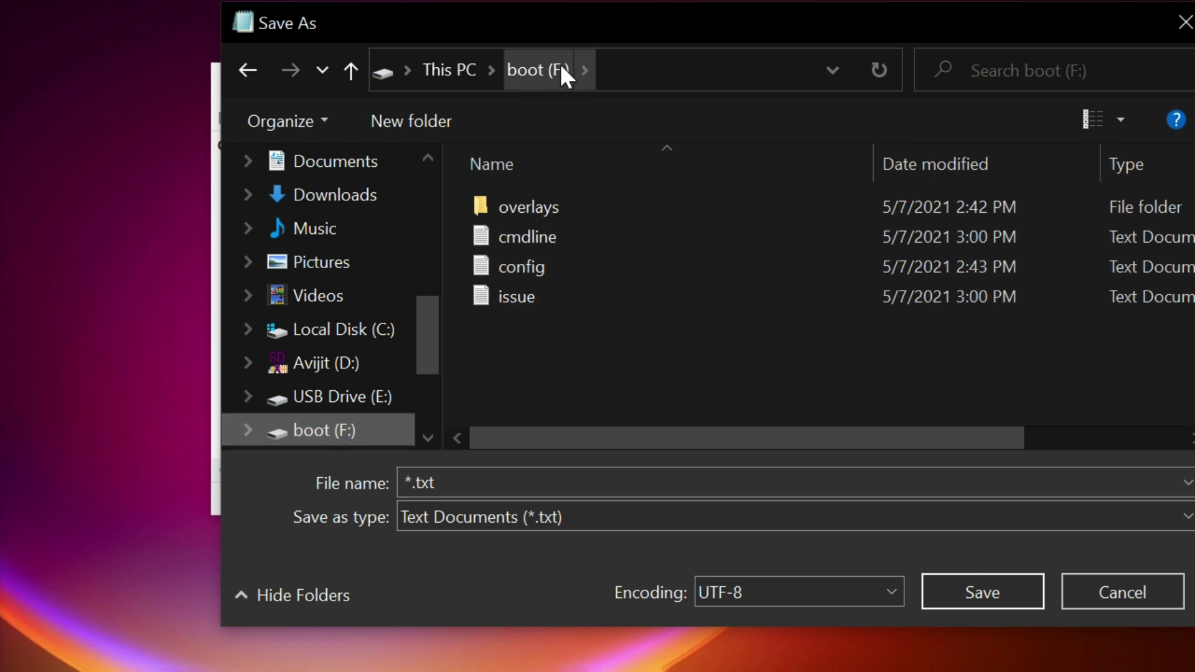
pyautogui.click(546, 527)
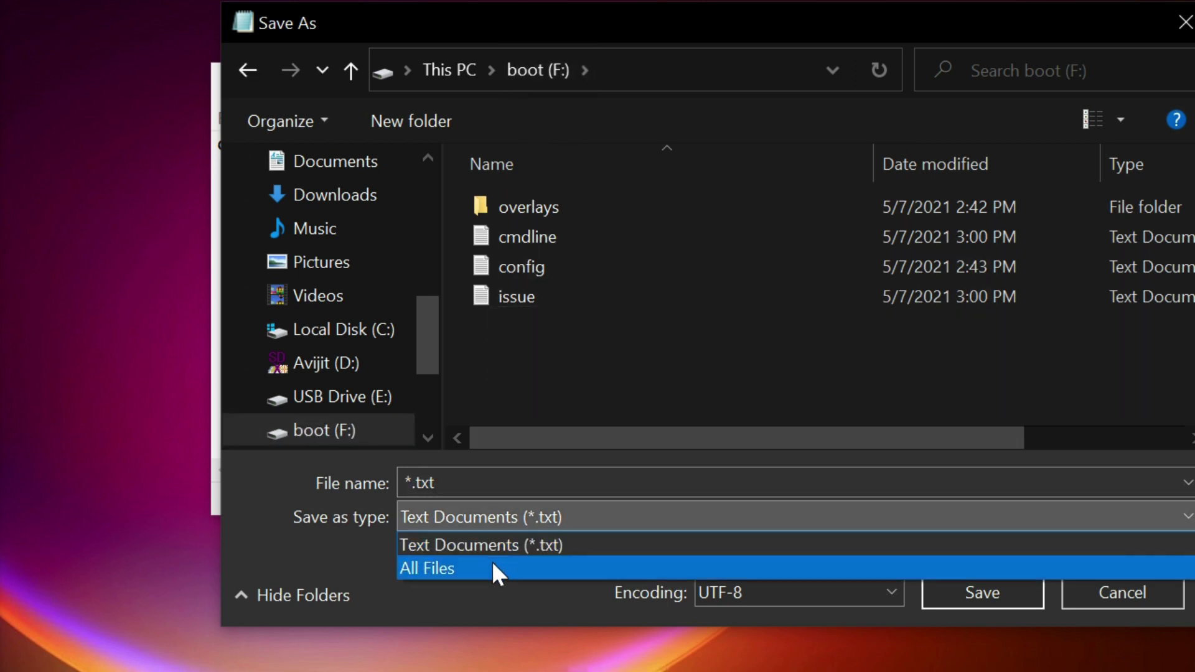
pyautogui.click(497, 568)
pyautogui.click(473, 484)
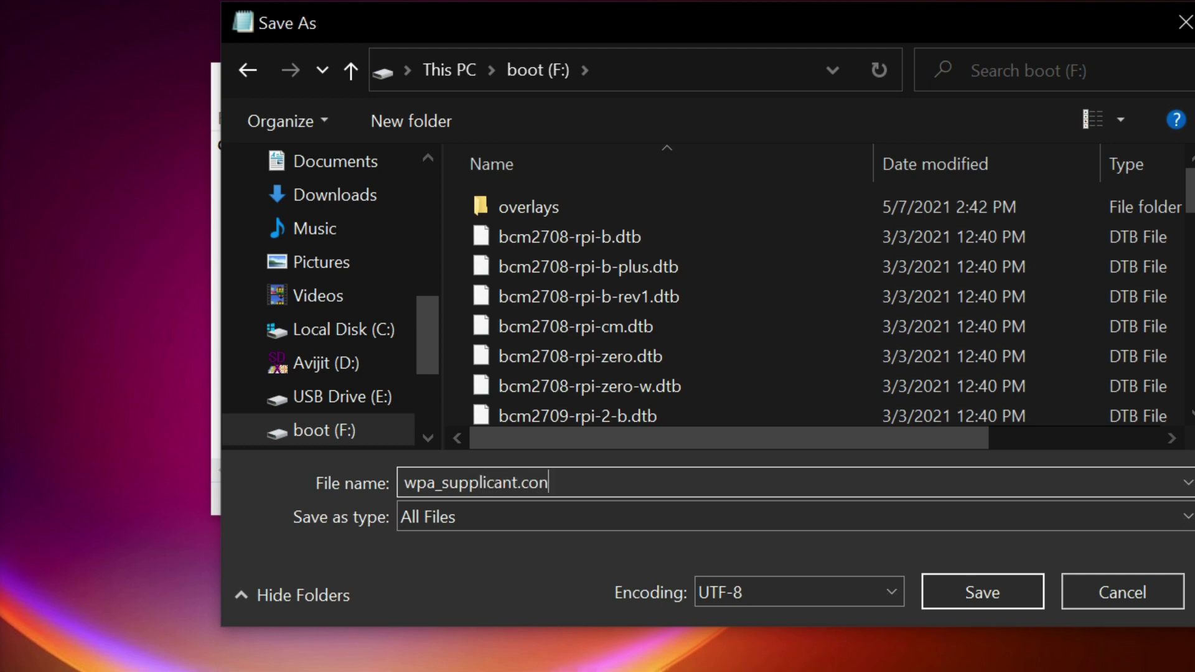
pyautogui.click(982, 596)
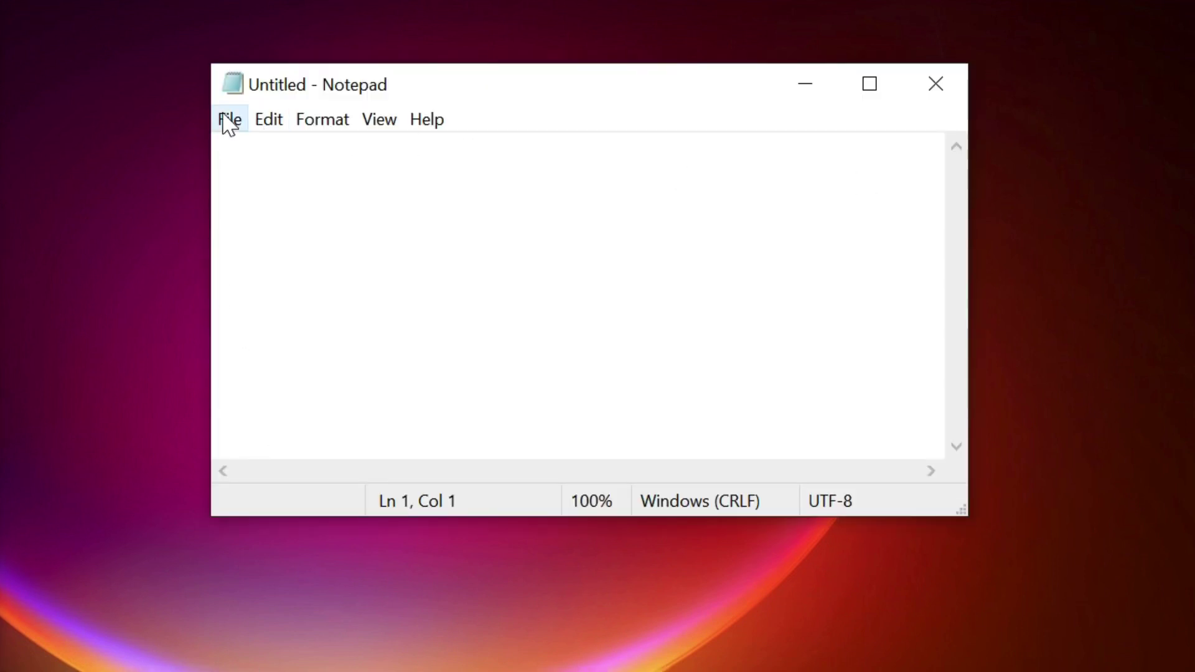
# Start saving a blank document as All Files type, beginning the name 'ss'
pyautogui.click(230, 120)
pyautogui.click(246, 266)
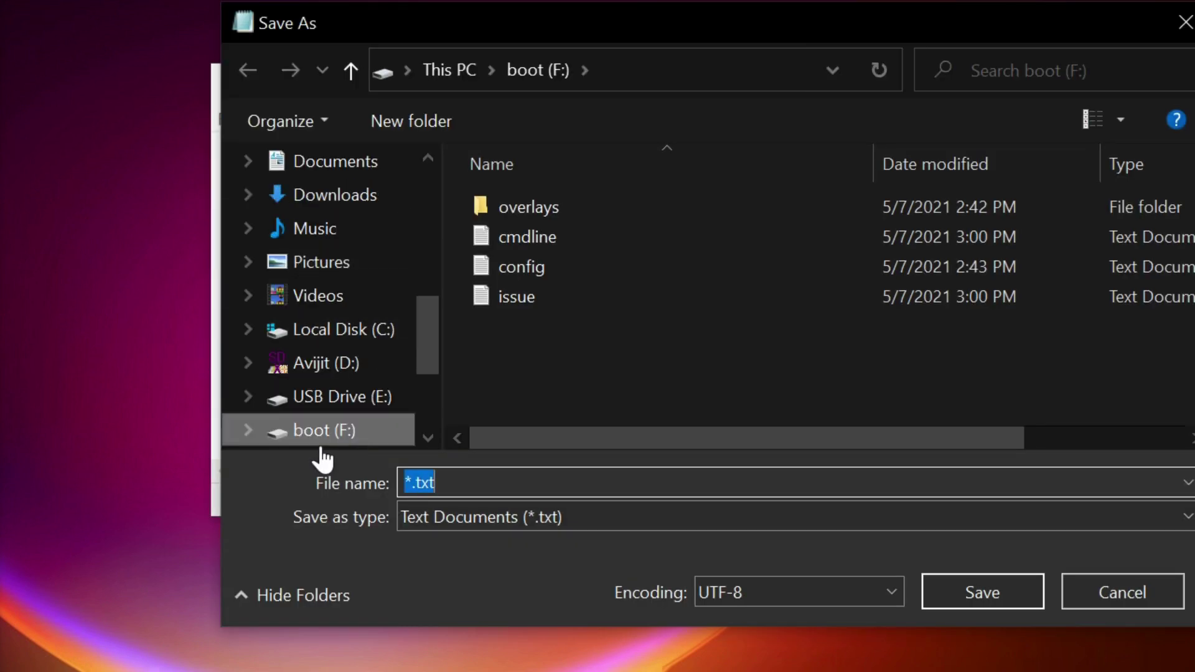
pyautogui.click(502, 523)
pyautogui.click(473, 568)
pyautogui.click(450, 480)
pyautogui.write('ss')
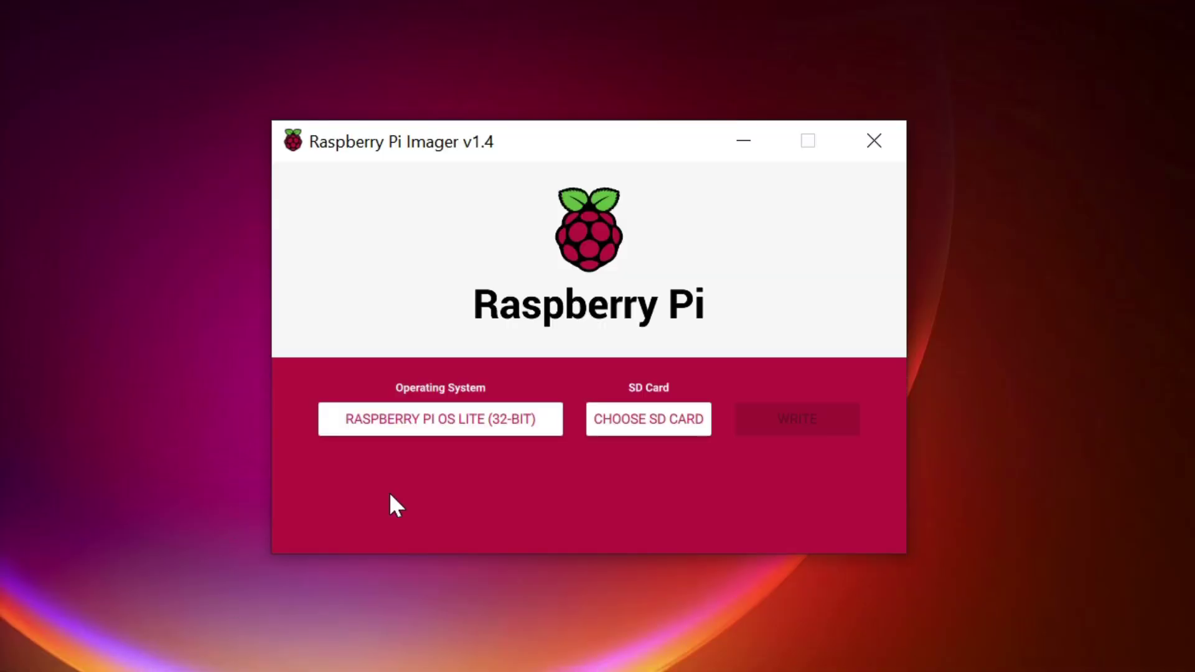
# Flash Raspberry Pi OS Lite (32-bit) onto the 120 GB KINGSTON SA400S37120G SSD and dismiss the success message
pyautogui.click(454, 427)
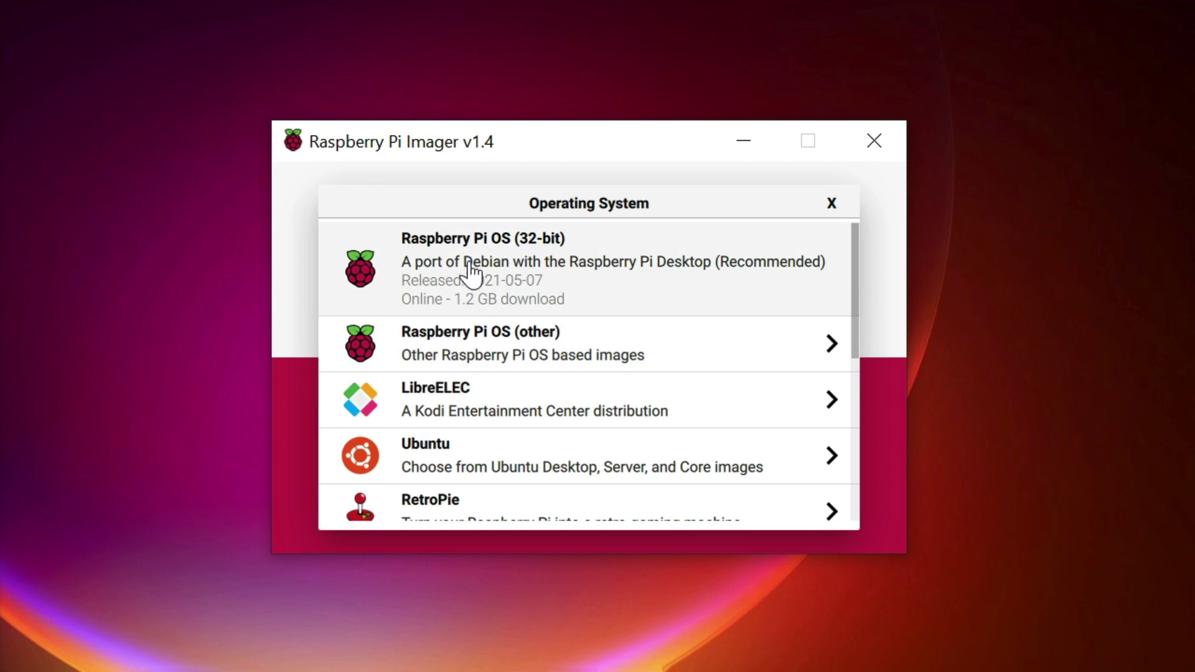
pyautogui.click(608, 368)
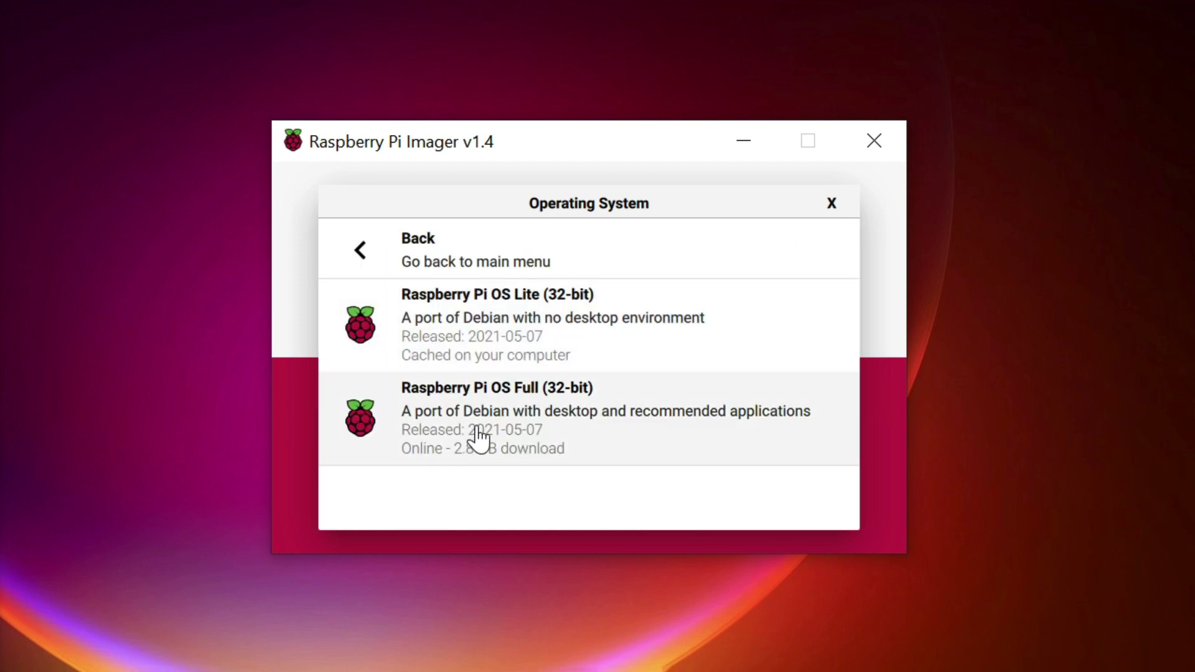
pyautogui.click(504, 330)
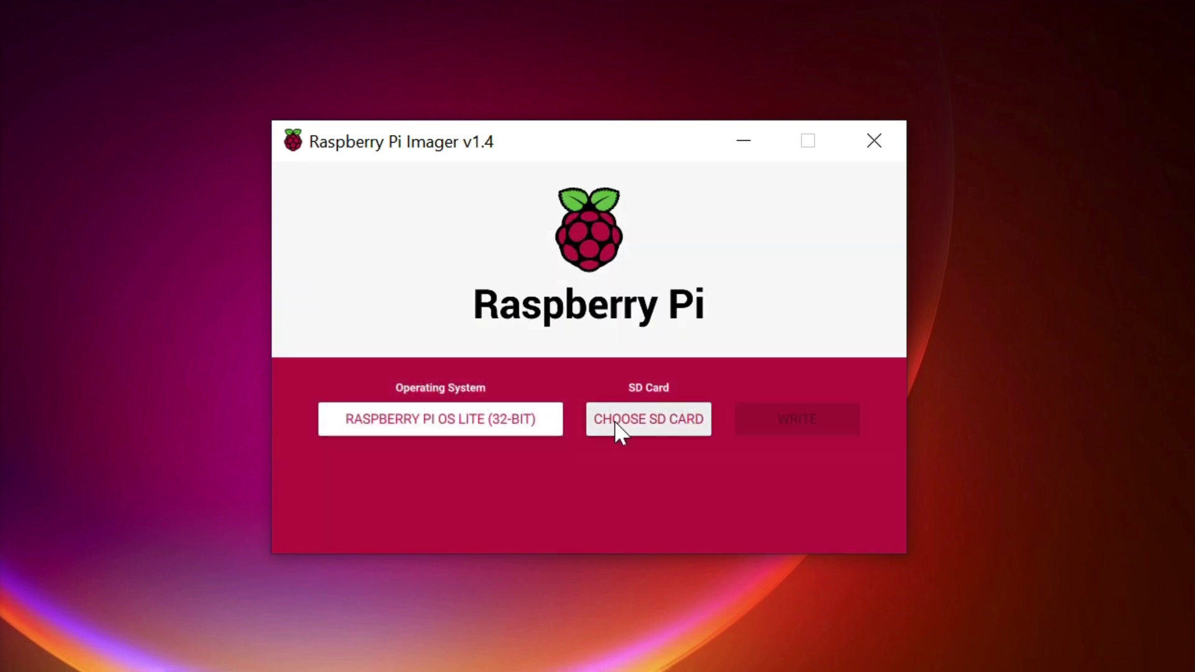
pyautogui.click(615, 421)
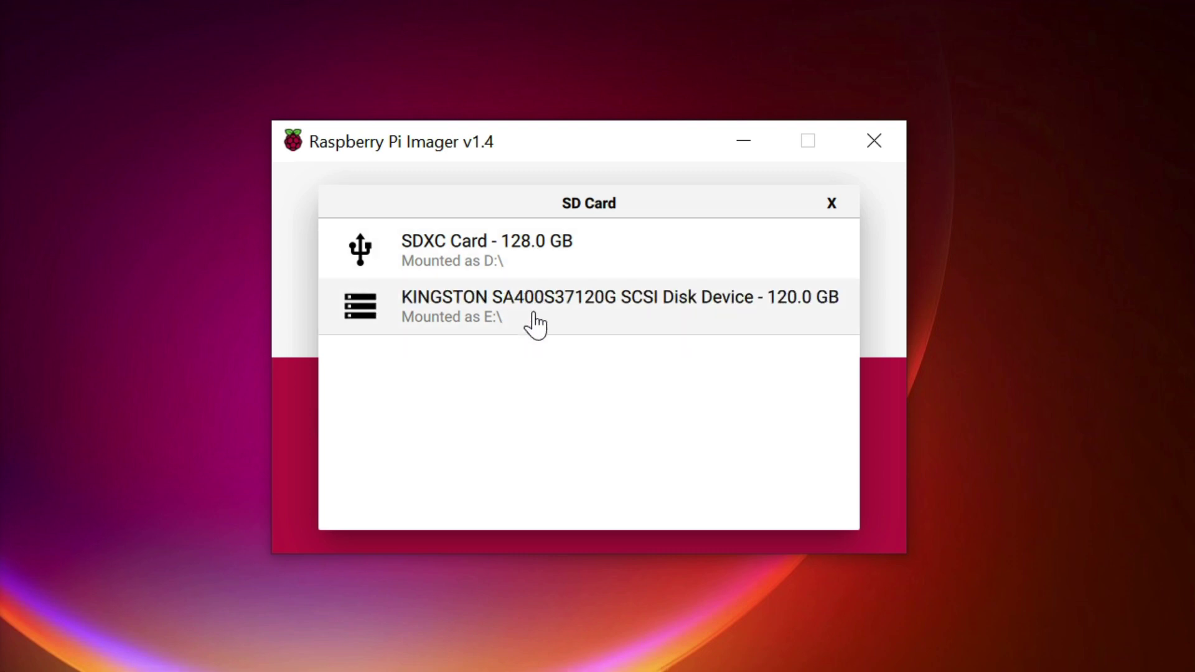
pyautogui.click(791, 311)
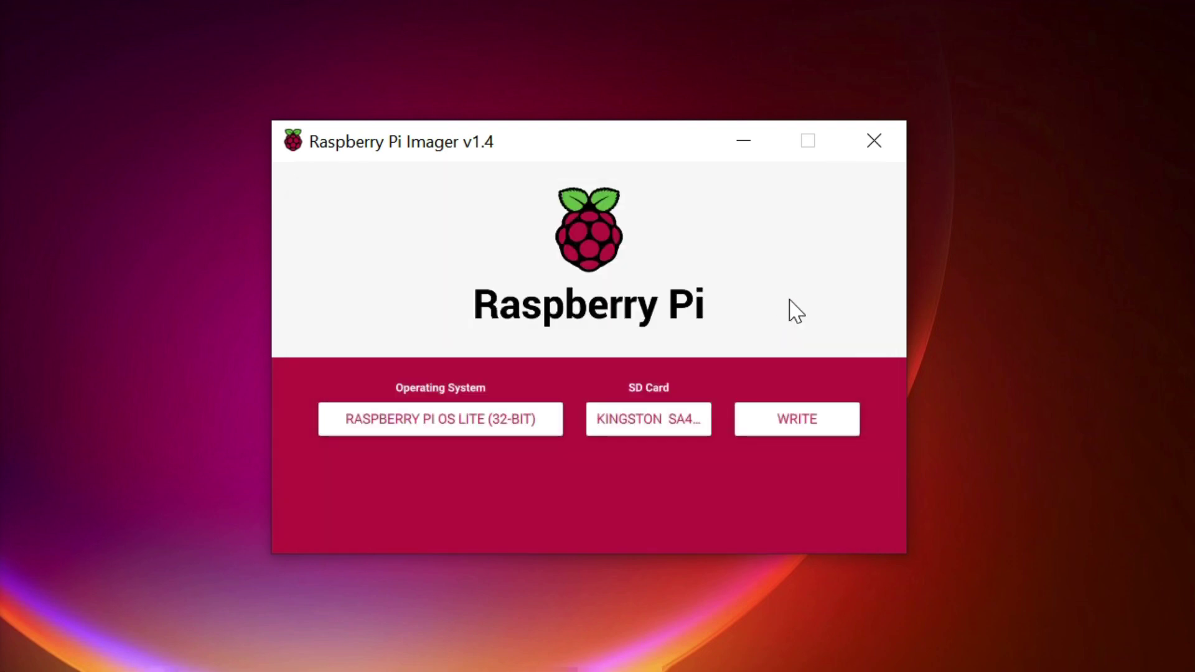
pyautogui.click(846, 419)
pyautogui.click(609, 463)
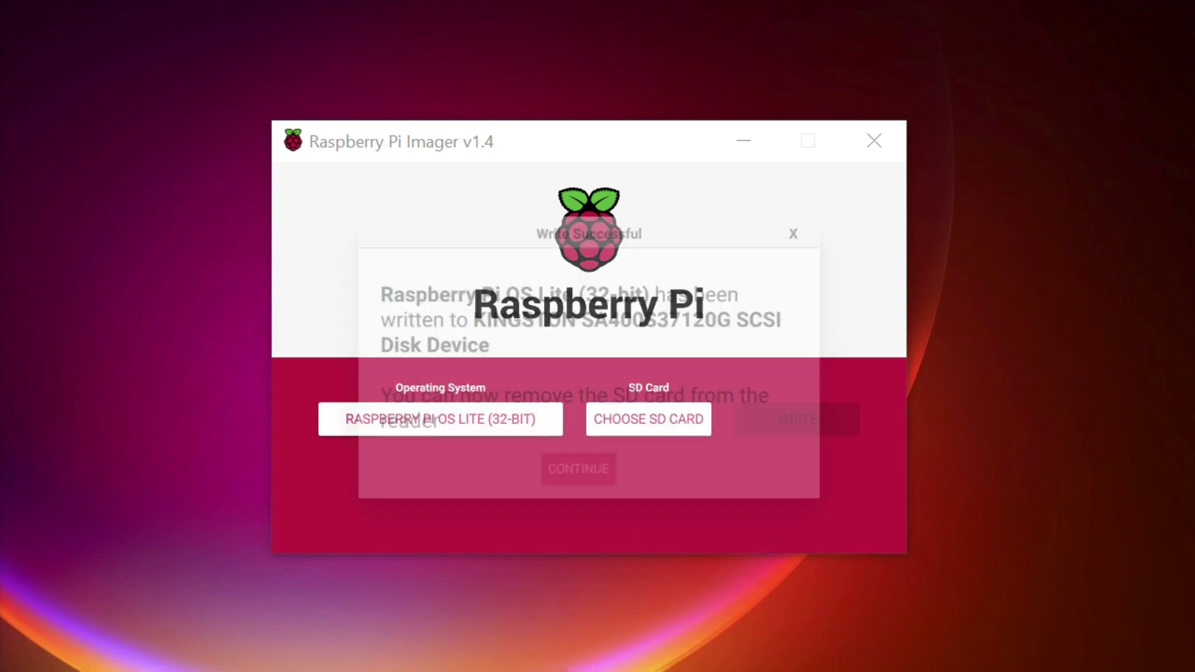
pyautogui.click(596, 488)
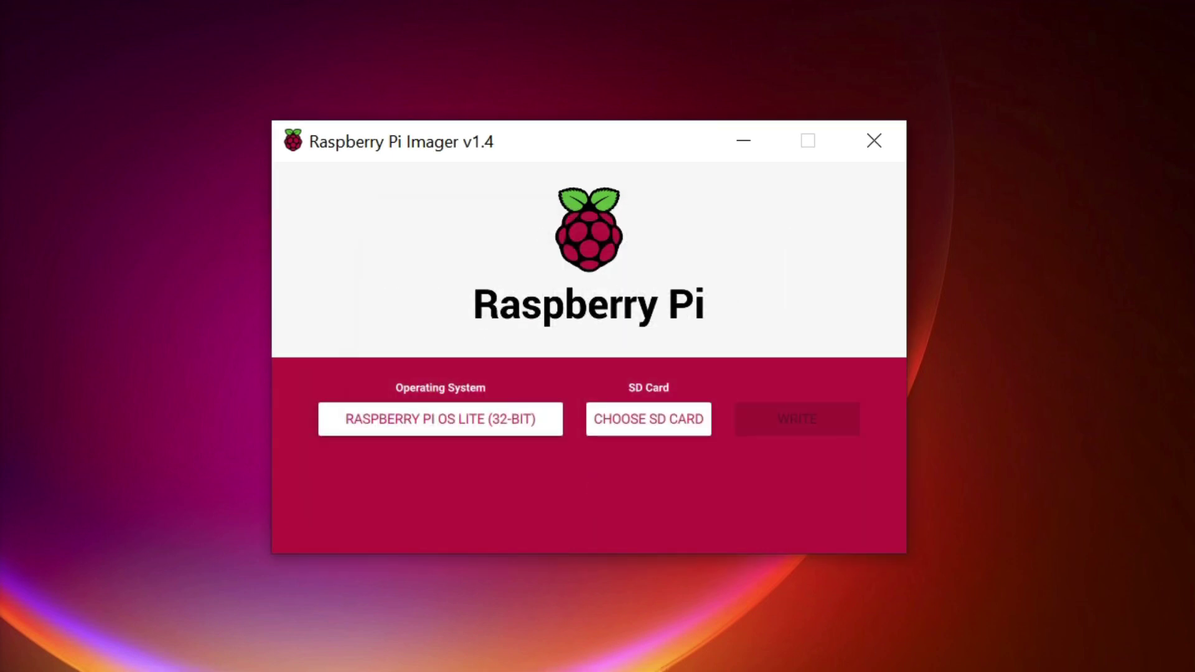
# Close the Imager, paste the Wi-Fi config into Notepad and save it as wpa_supplicant.conf on boot (E:)
pyautogui.click(884, 149)
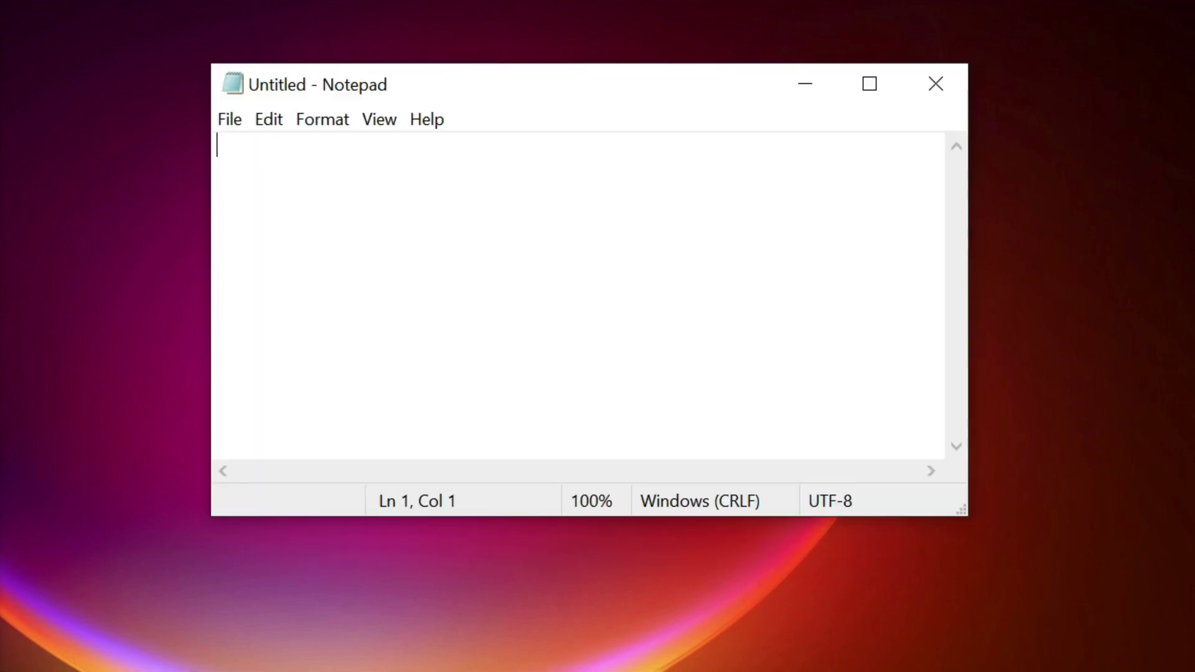
pyautogui.hotkey('ctrl', 'v')
pyautogui.click(230, 119)
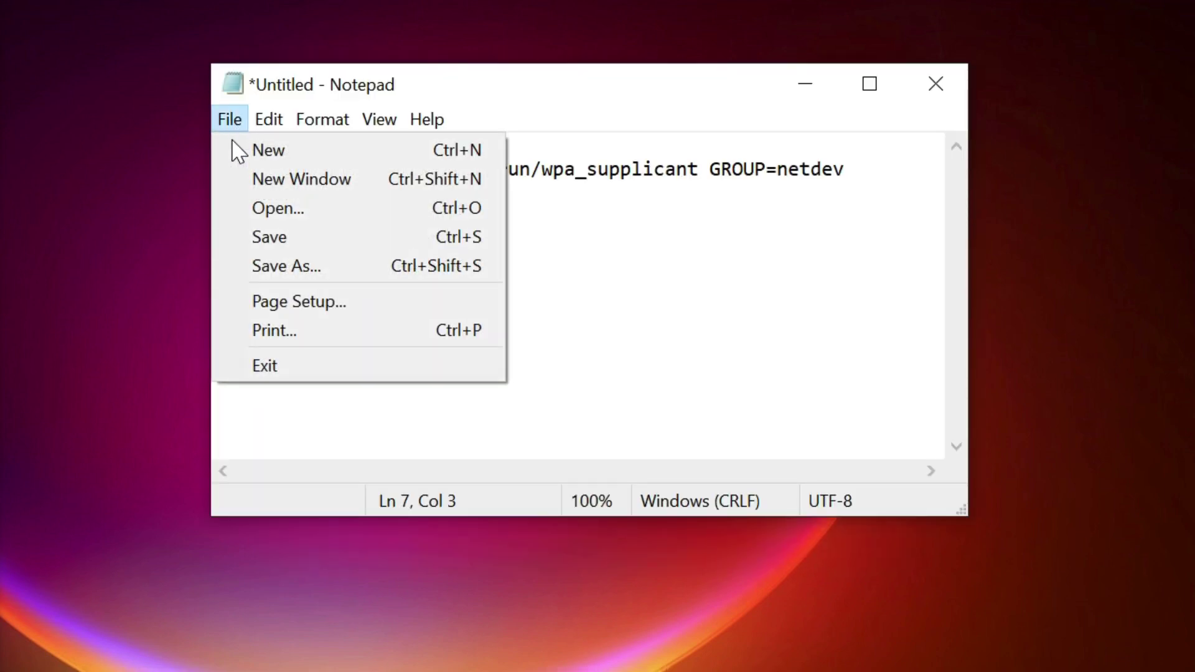
pyautogui.click(235, 264)
pyautogui.scroll(-1, 346, 374)
pyautogui.click(347, 401)
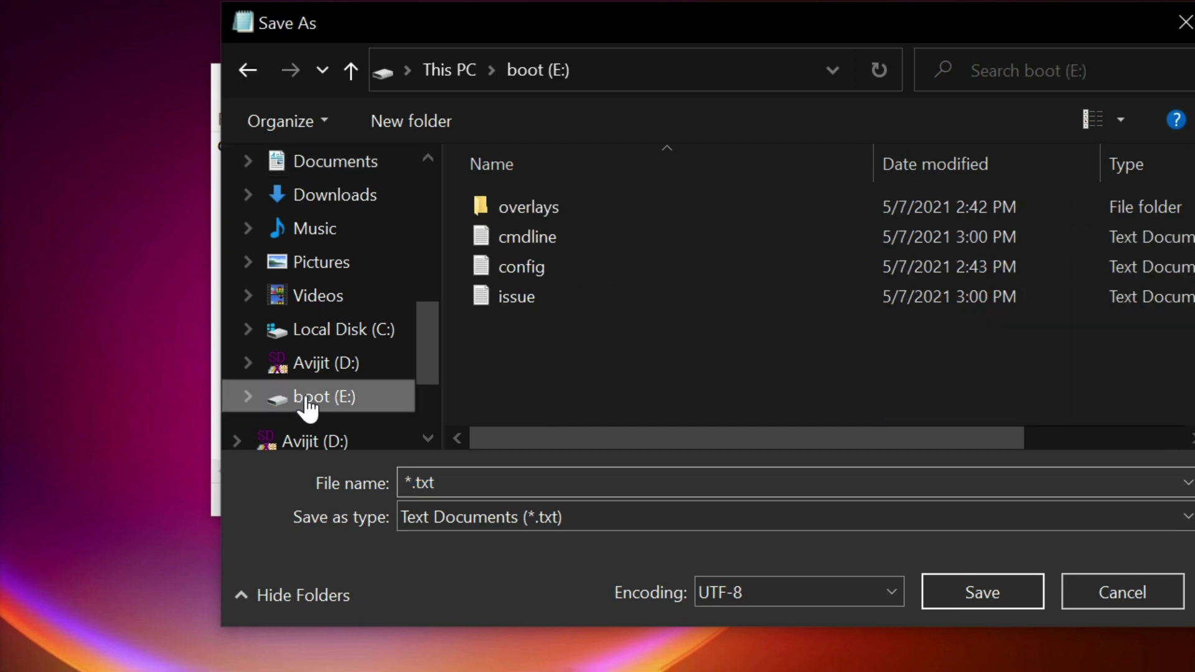
pyautogui.click(501, 523)
pyautogui.click(430, 566)
pyautogui.click(460, 479)
pyautogui.write('wpa_supplicant')
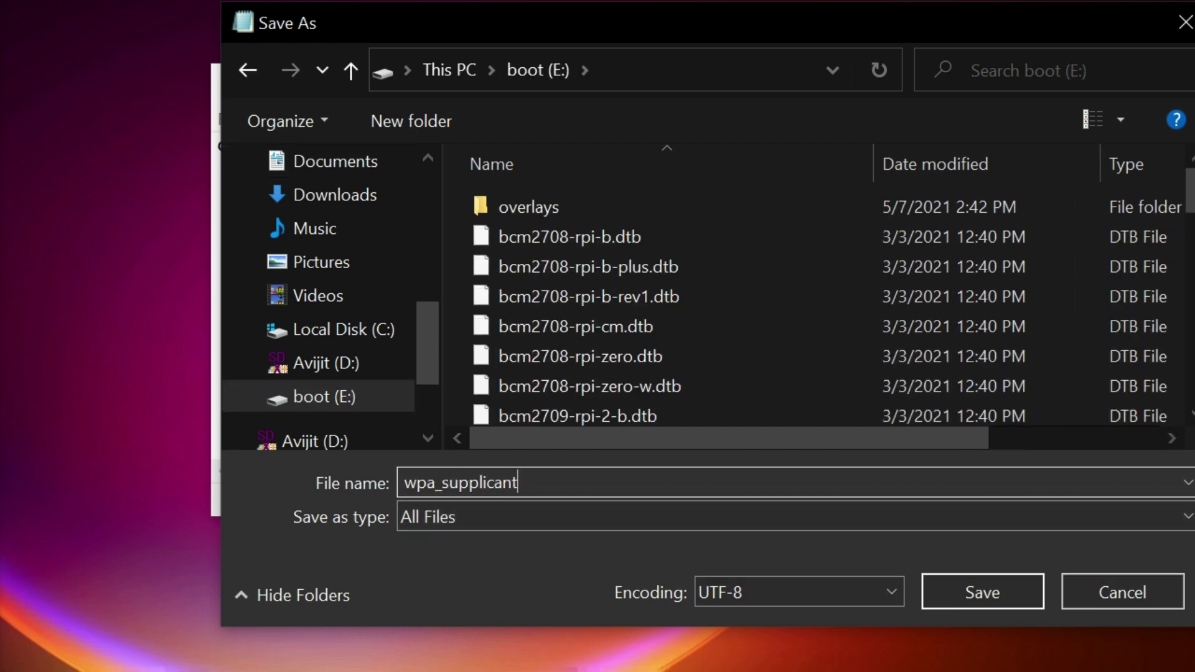
pyautogui.click(962, 592)
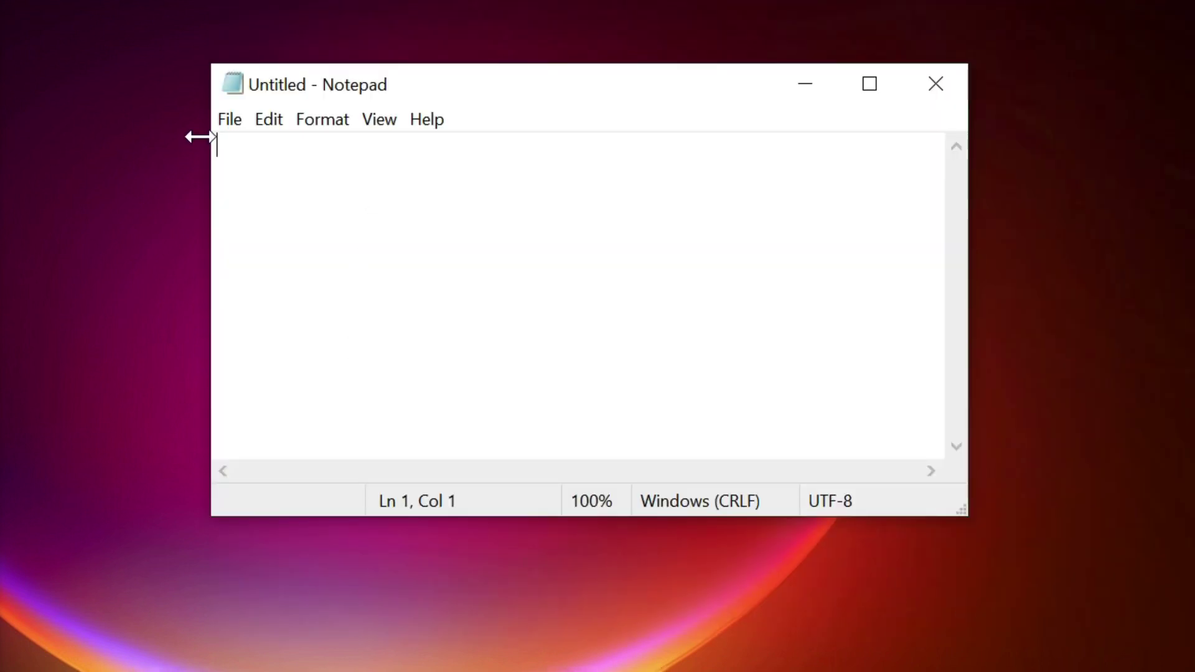
# Start saving a blank file to the boot drive as All Files type, clearing the name field for ssh
pyautogui.click(230, 119)
pyautogui.click(240, 264)
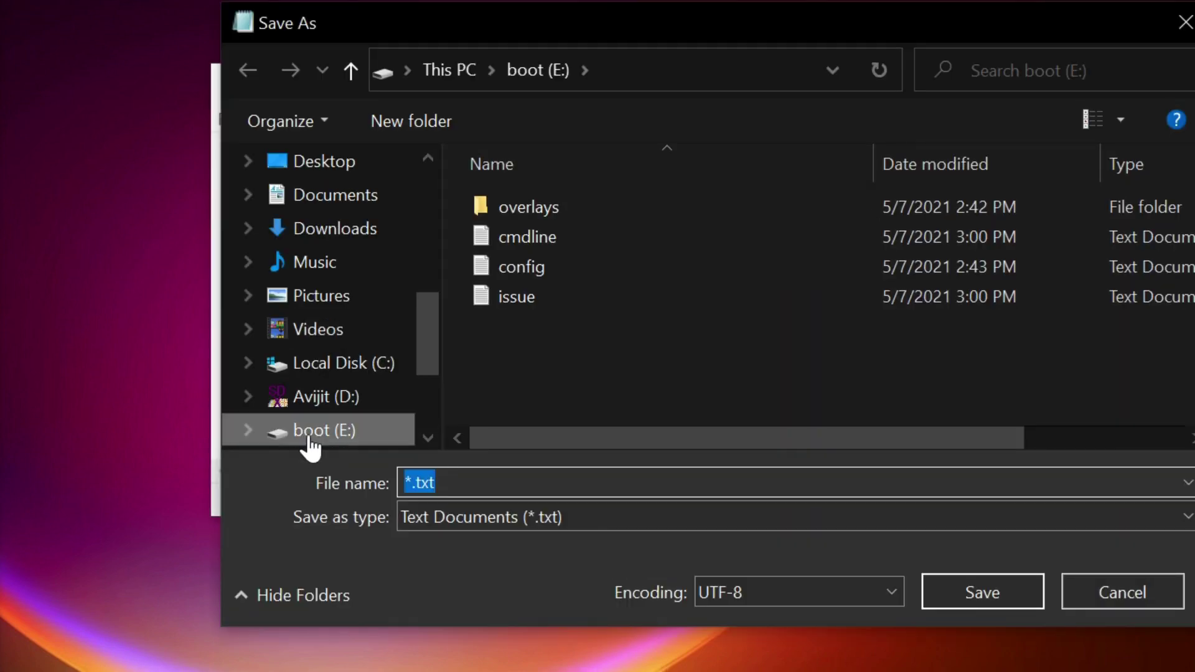
pyautogui.click(309, 438)
pyautogui.click(474, 512)
pyautogui.click(452, 559)
pyautogui.click(440, 483)
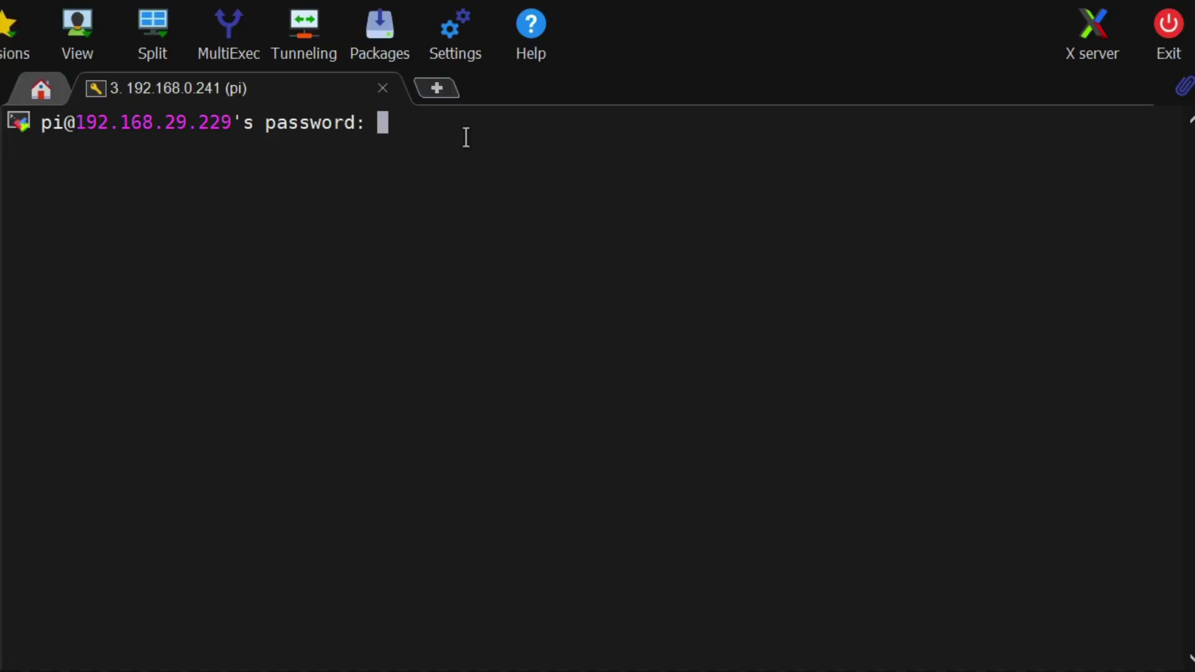
# Log in to the Pi, clear the screen and run sudo apt update, which reports 64 upgradable packages
pyautogui.press('Return')
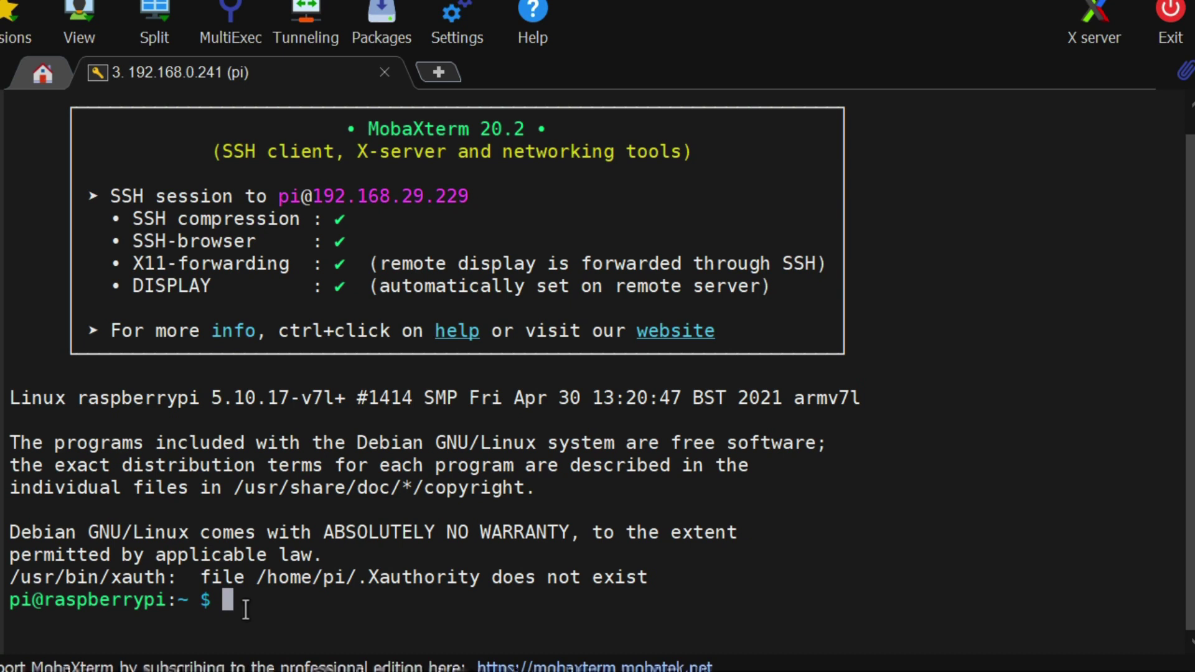
pyautogui.write('clear')
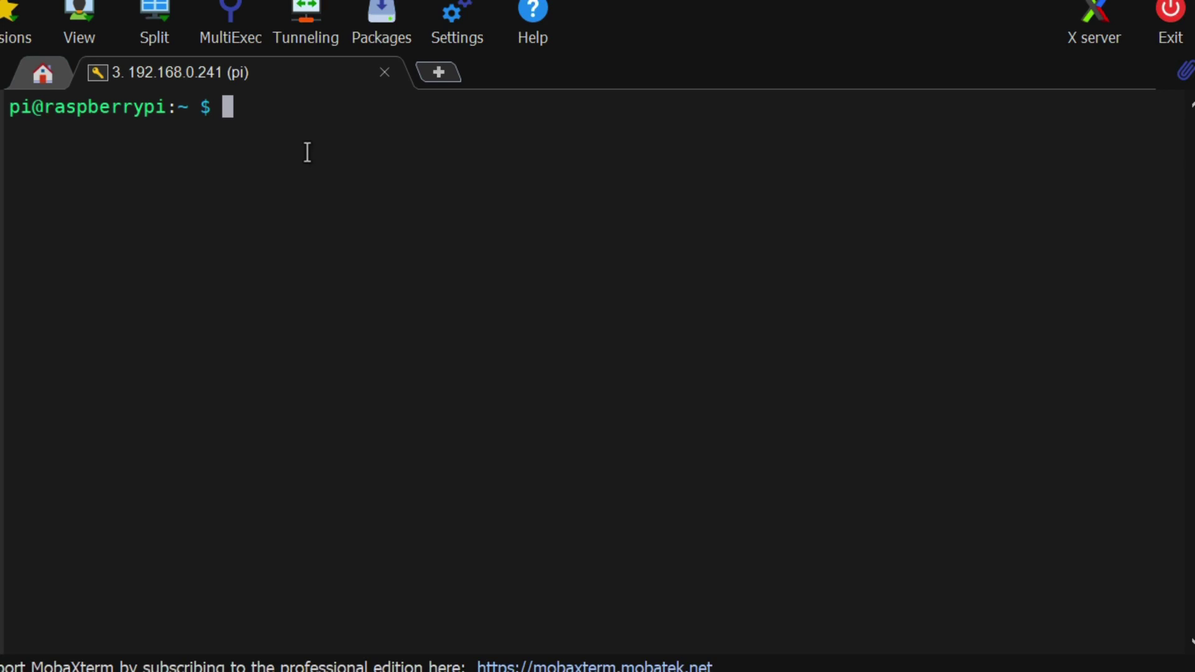
pyautogui.write('sudo apt up')
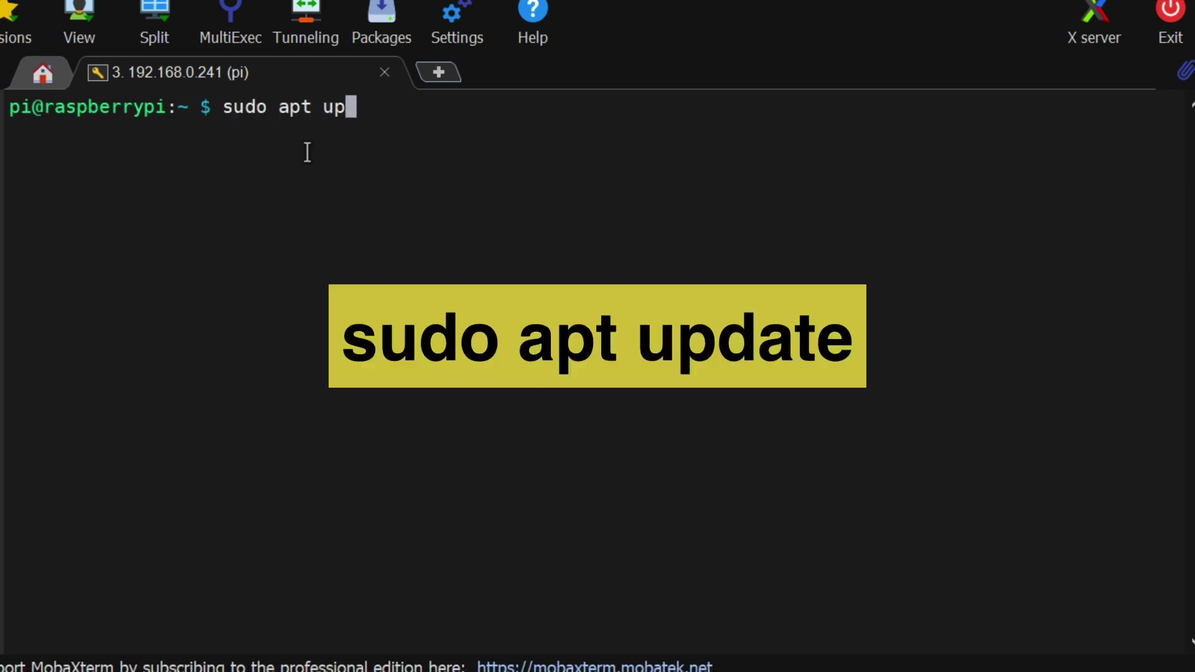
pyautogui.write('date')
pyautogui.press('Return')
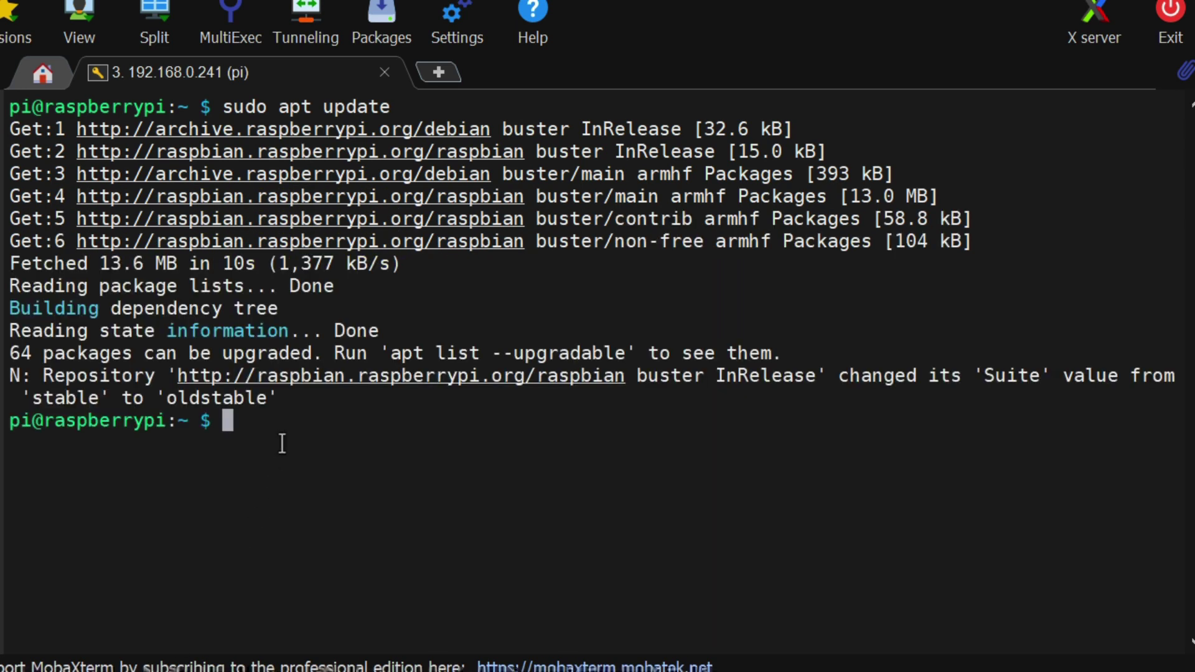
pyautogui.press('Return')
pyautogui.press('Return')
pyautogui.write('sudo ')
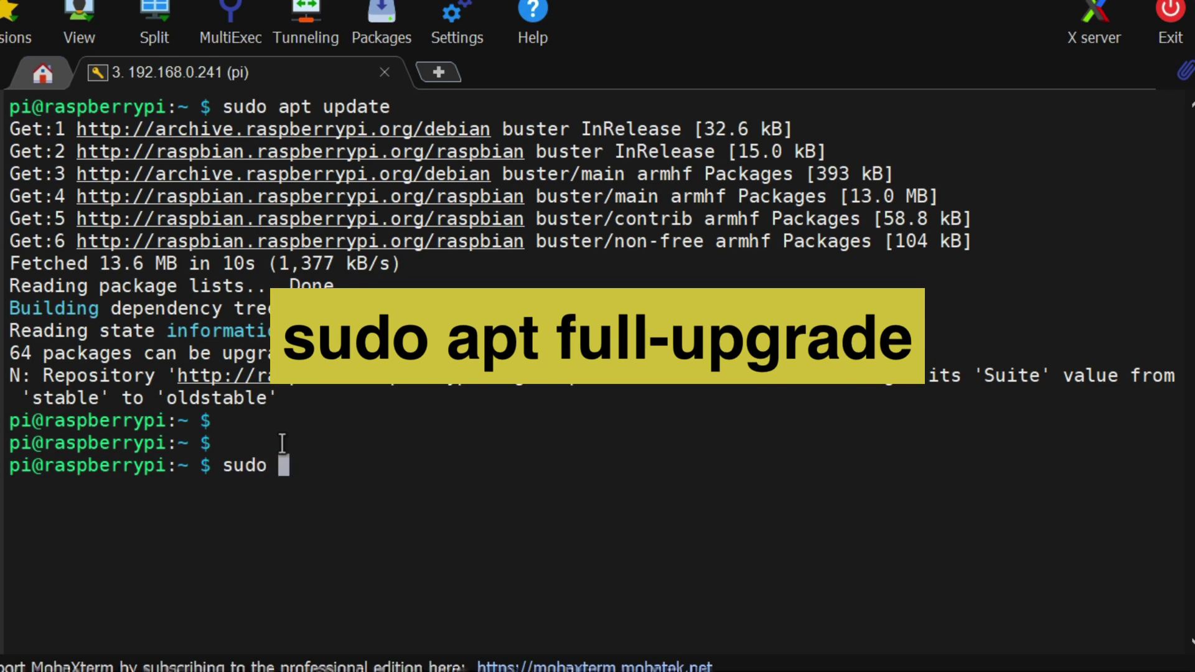
pyautogui.write('apt full-upgrade')
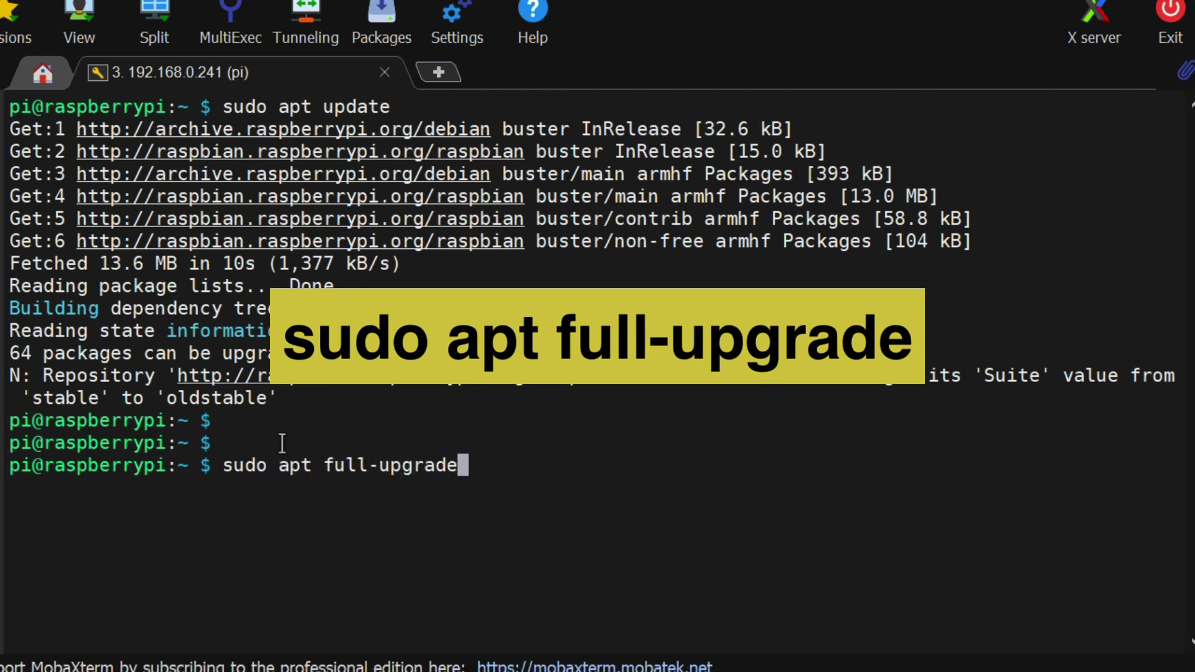
# Run sudo apt full-upgrade and confirm with Y to upgrade all 64 packages
pyautogui.press('Return')
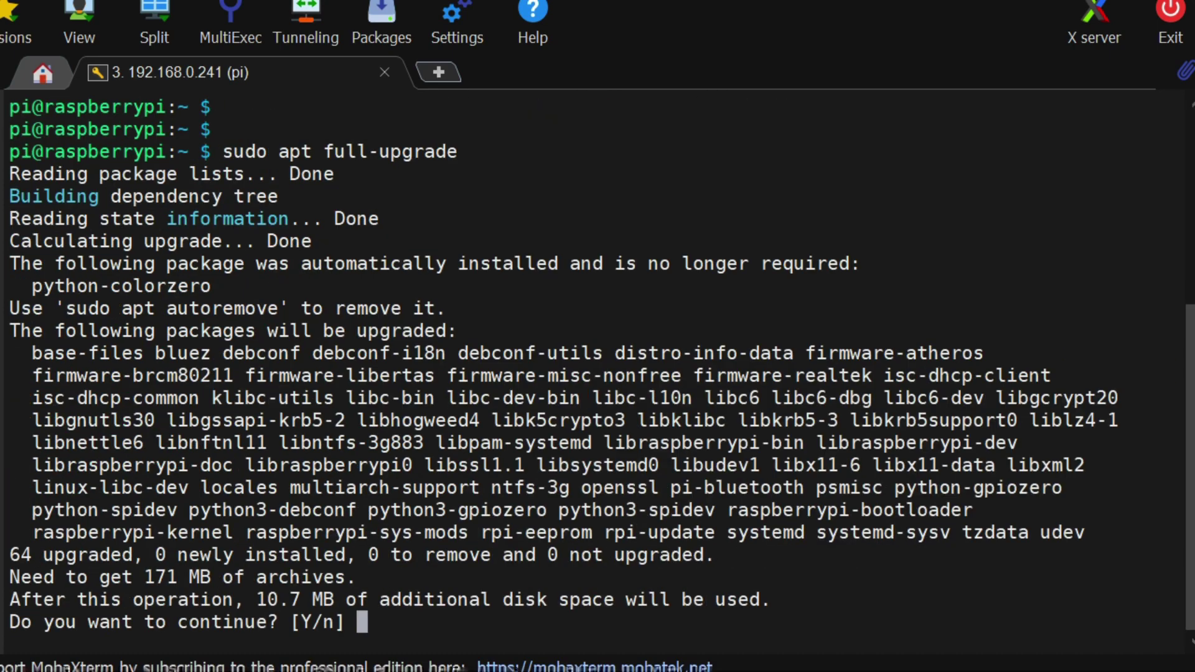
pyautogui.write('Y')
pyautogui.press('Return')
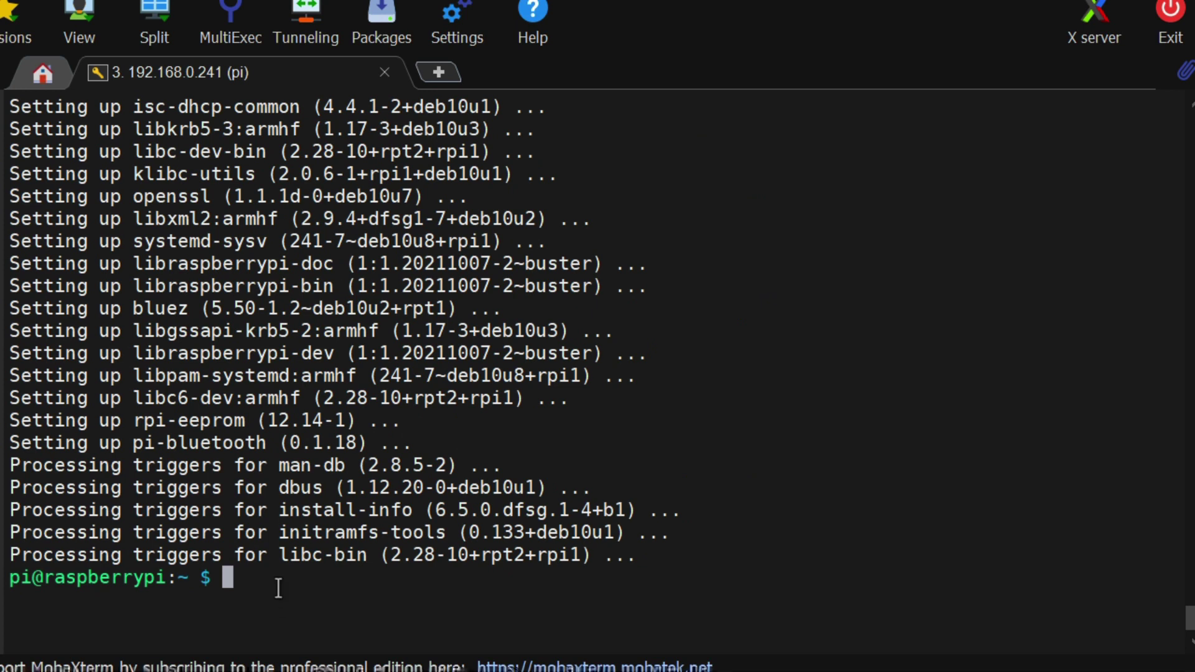
pyautogui.write('sudo r')
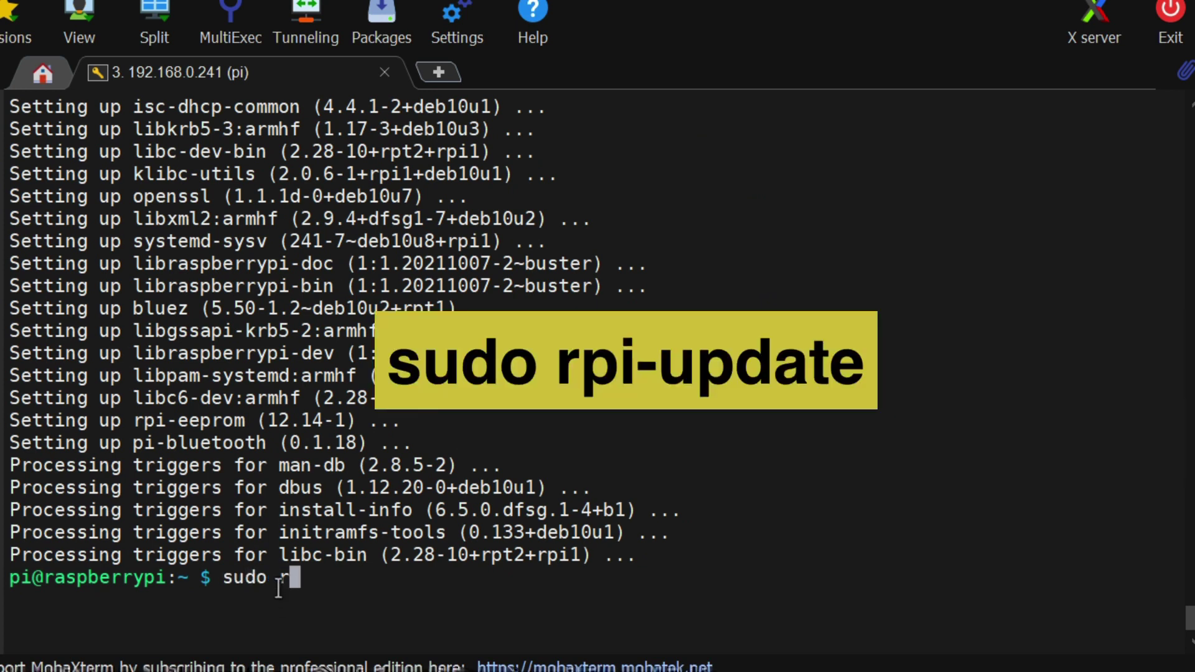
pyautogui.write('pi-update')
# Update the Pi's firmware with sudo rpi-update, answering y, then clear the terminal
pyautogui.press('Return')
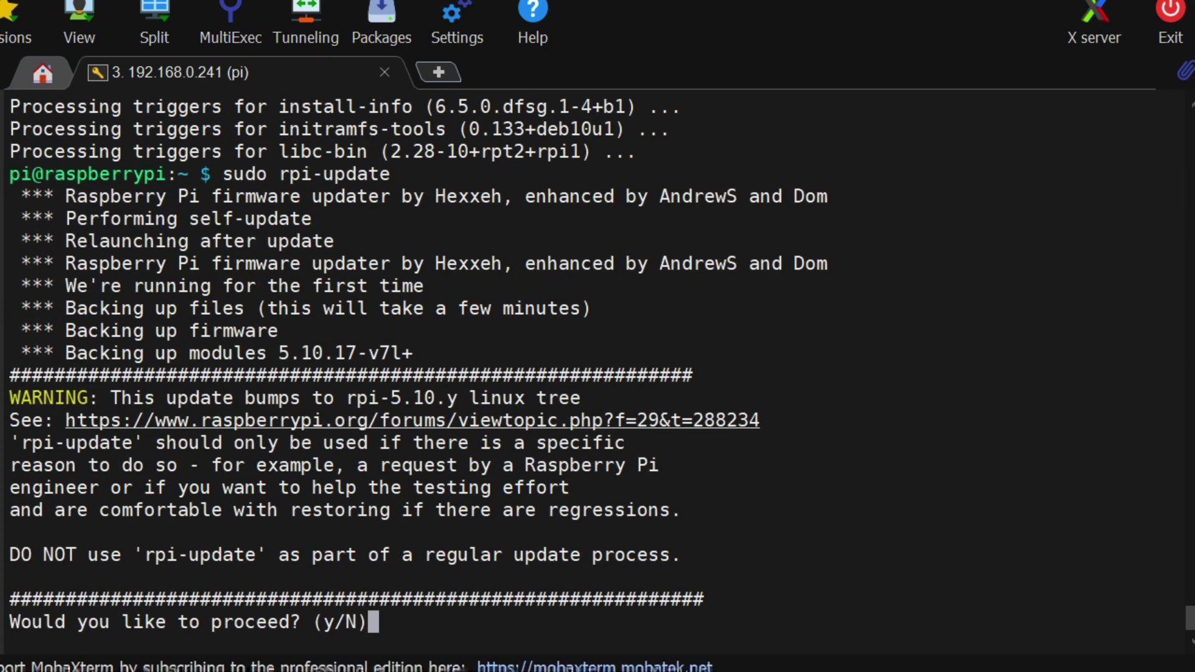
pyautogui.press('y')
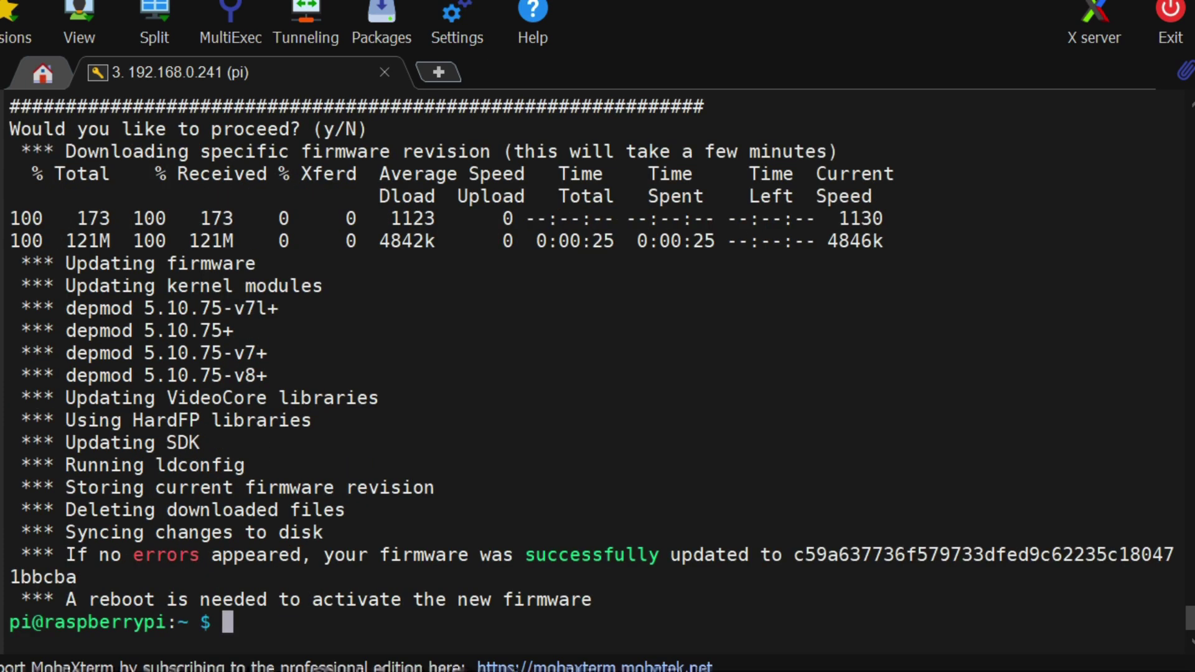
pyautogui.write('clear')
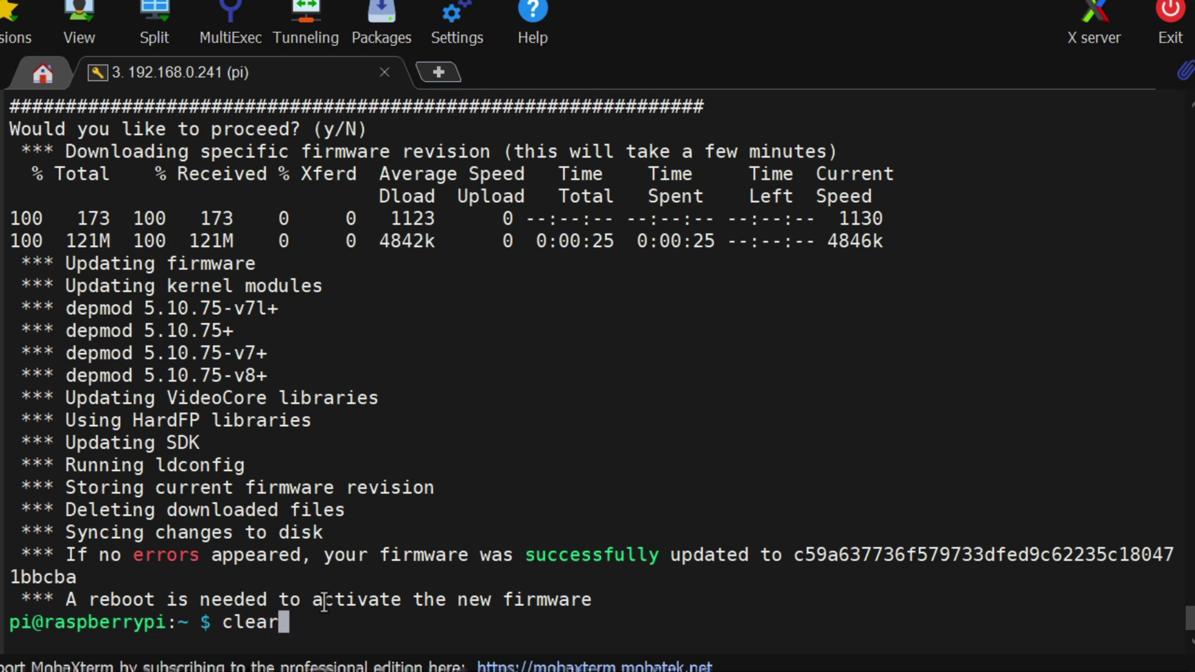
pyautogui.press('Return')
# Reboot the Pi with sudo reboot and log back into the restarted SSH session
pyautogui.write('r')
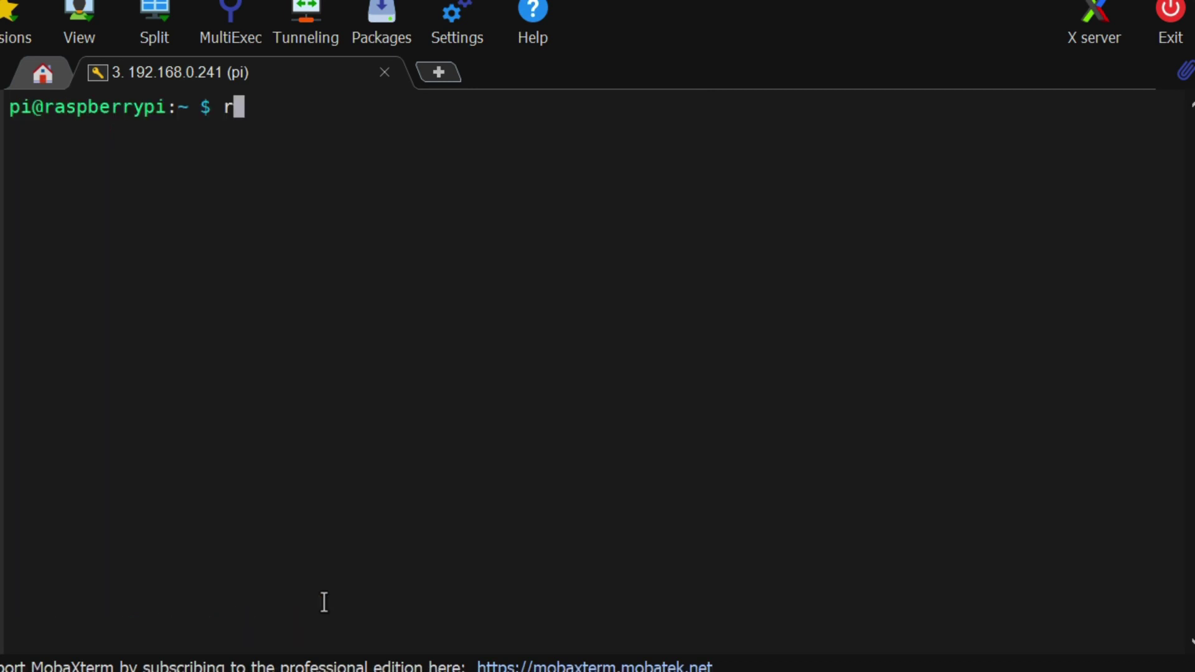
pyautogui.press('BackSpace')
pyautogui.write('sudo reboot')
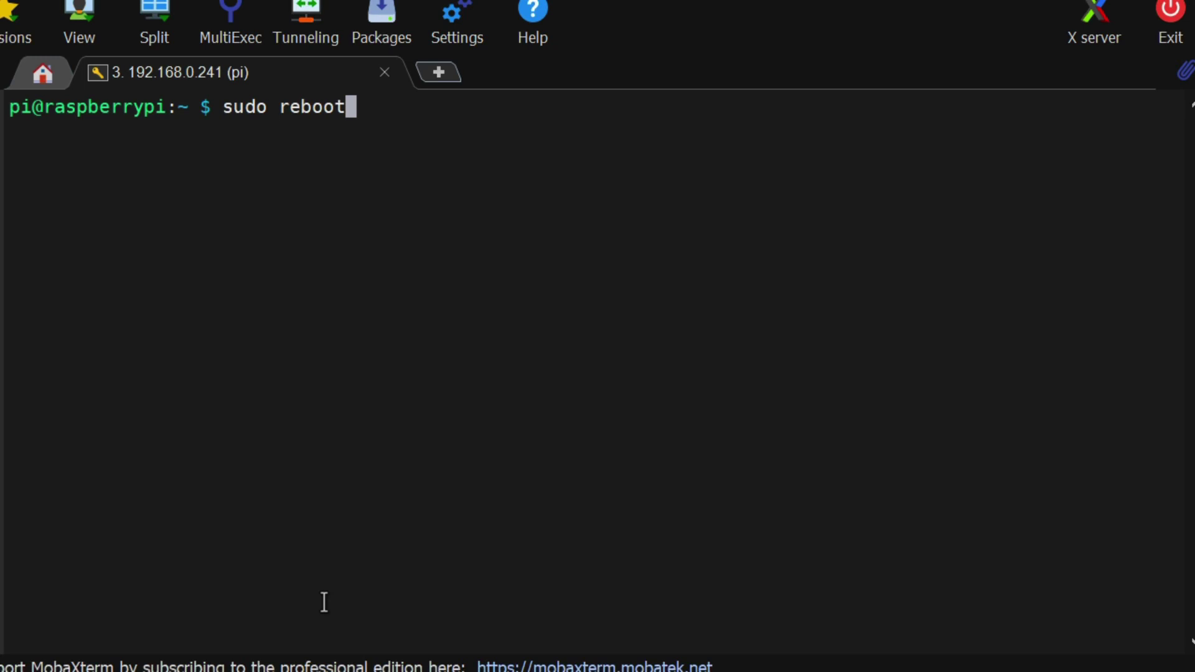
pyautogui.press('Return')
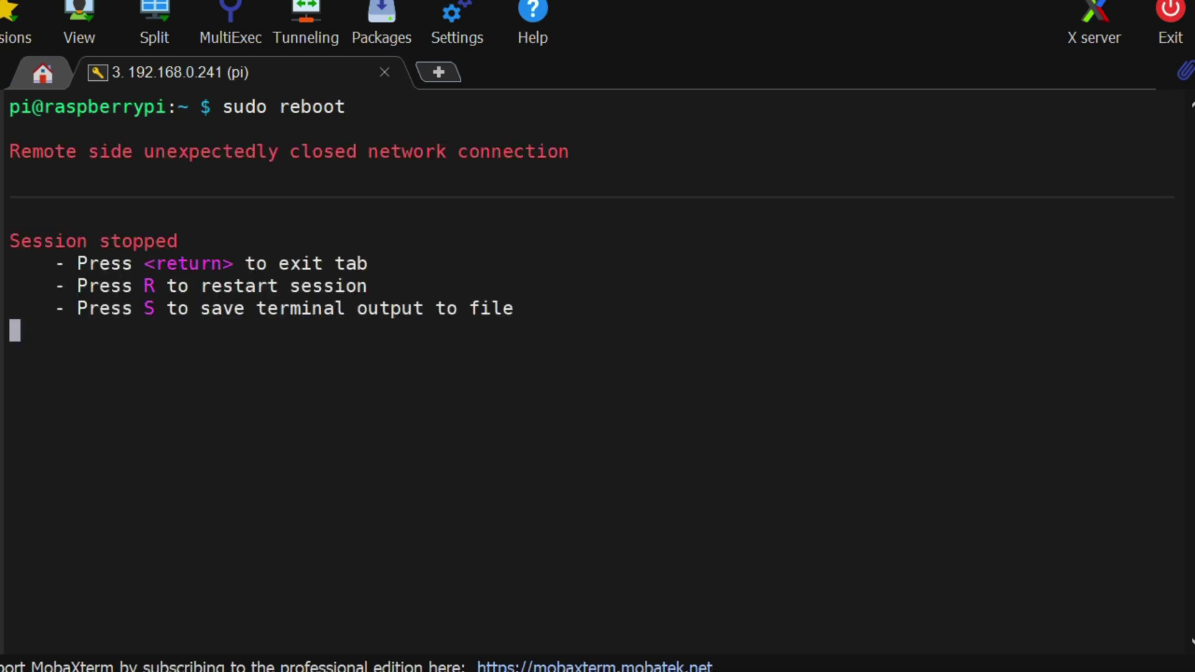
pyautogui.press('r')
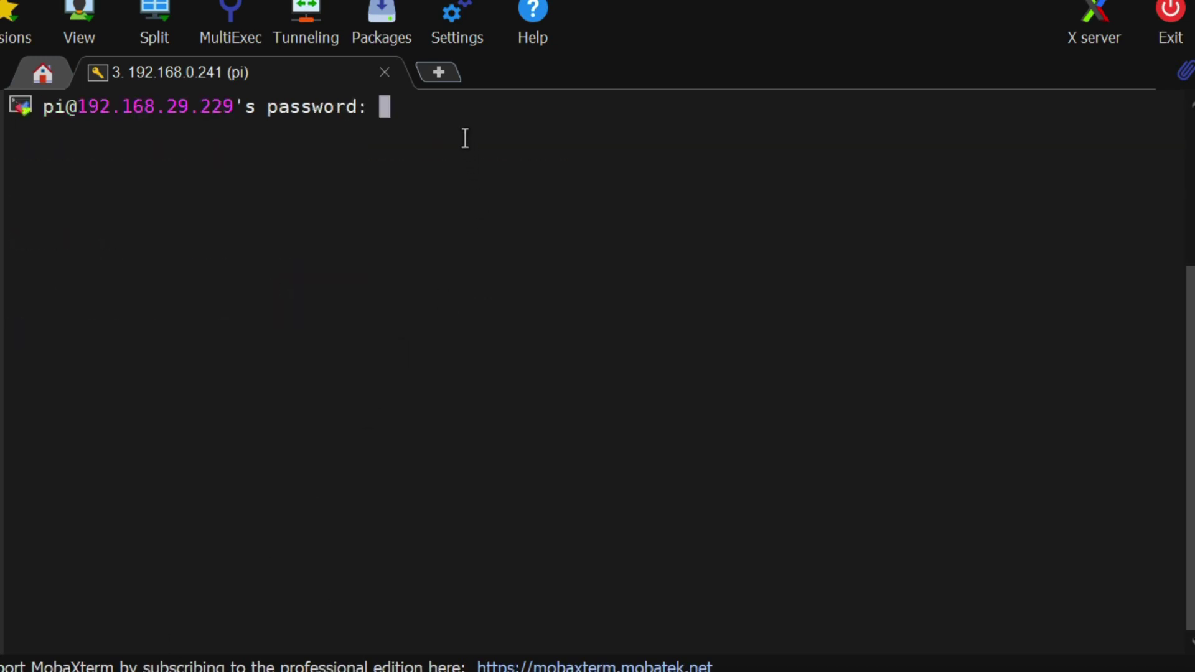
pyautogui.press('Return')
# Clear the terminal and stage the latest bootloader with sudo rpi-eeprom-update -d -a
pyautogui.write('clear')
pyautogui.press('Return')
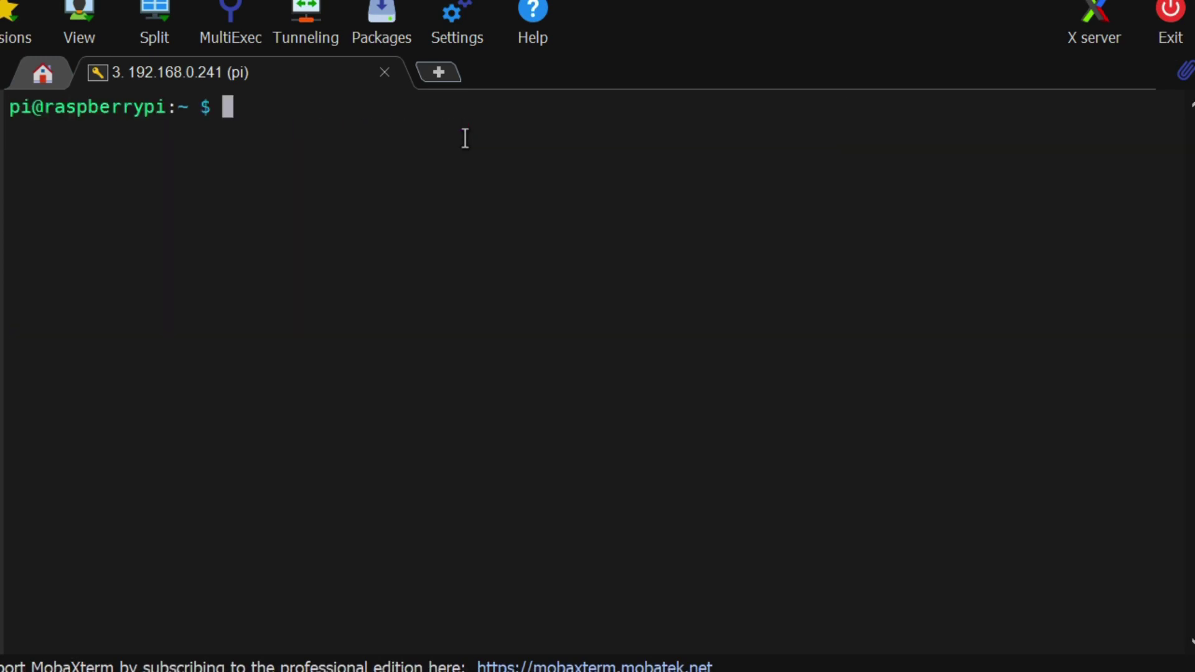
pyautogui.write('sudo ')
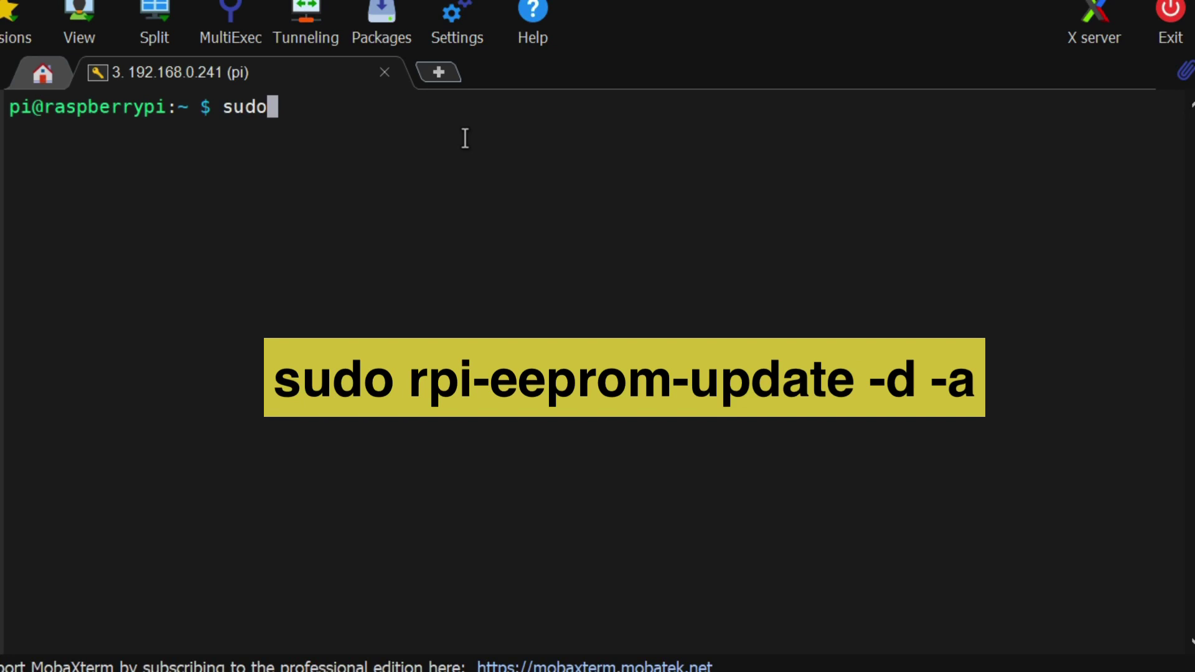
pyautogui.write('rpi-eep')
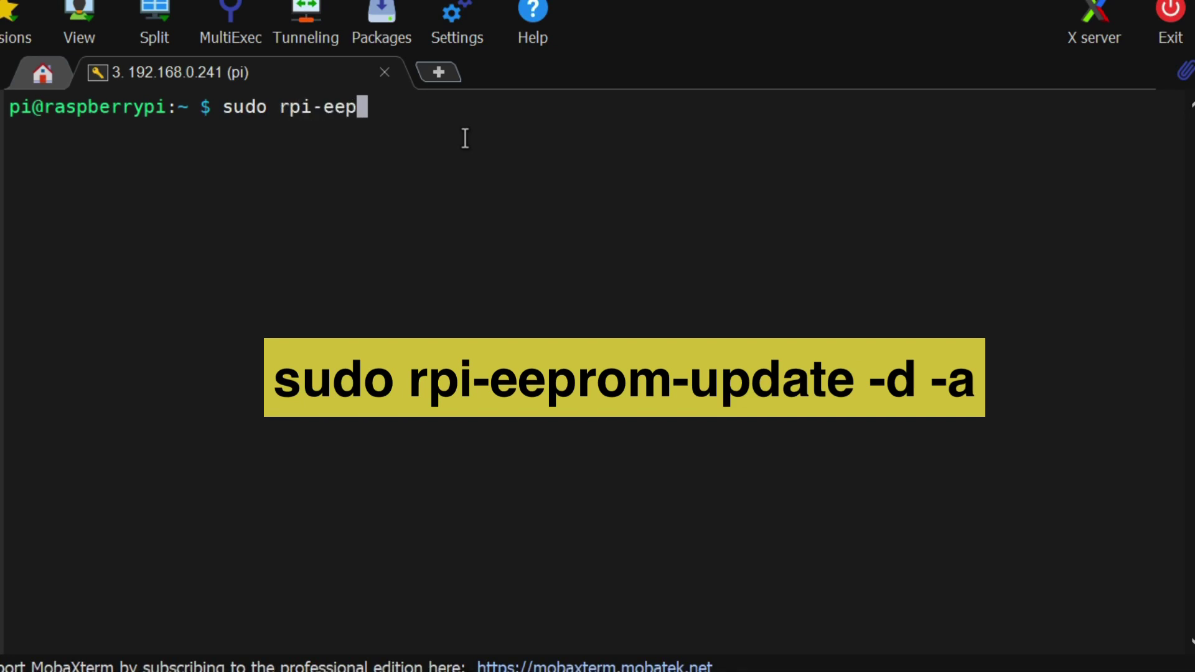
pyautogui.write('rom-update')
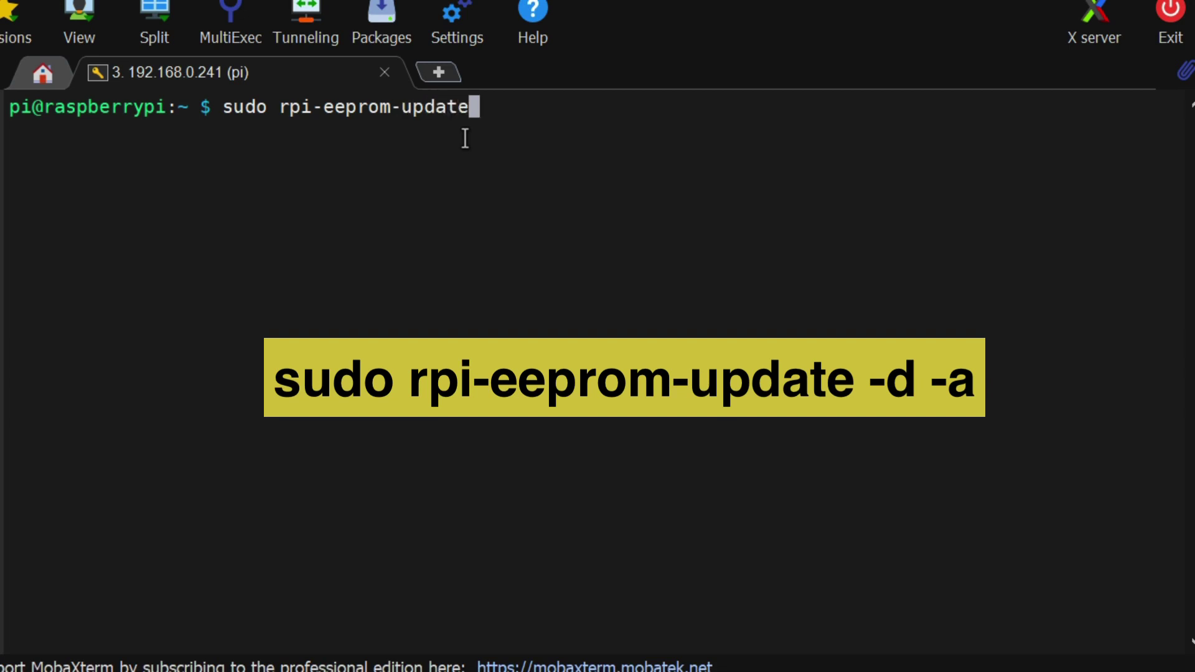
pyautogui.write(' -d -a')
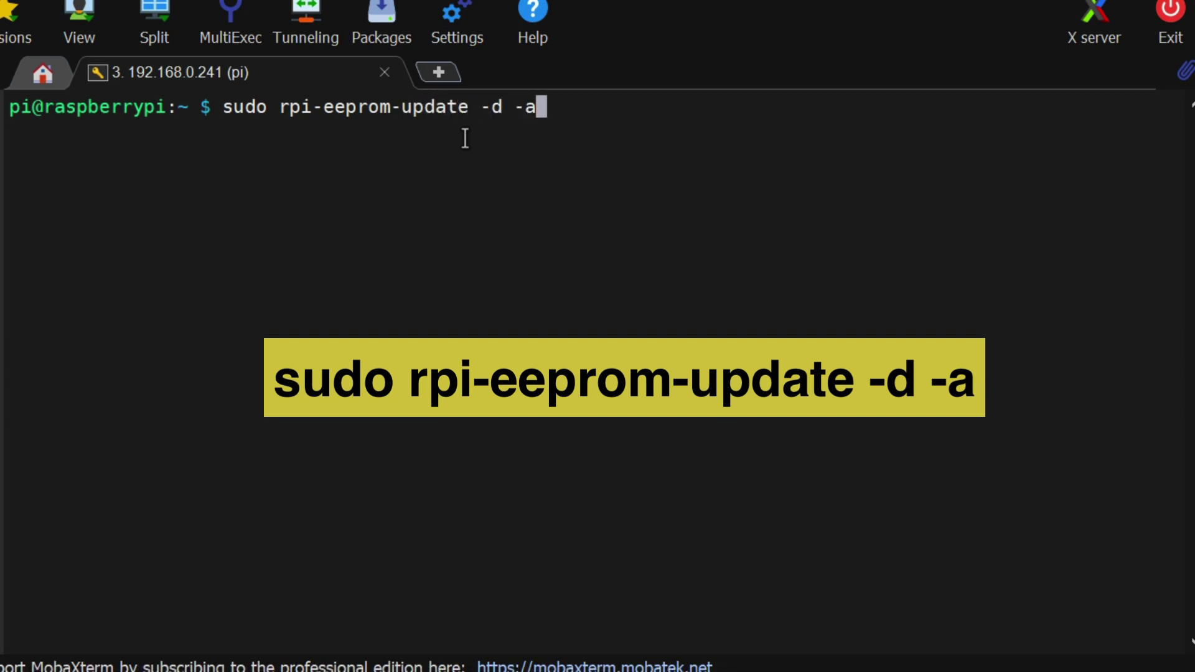
pyautogui.press('Return')
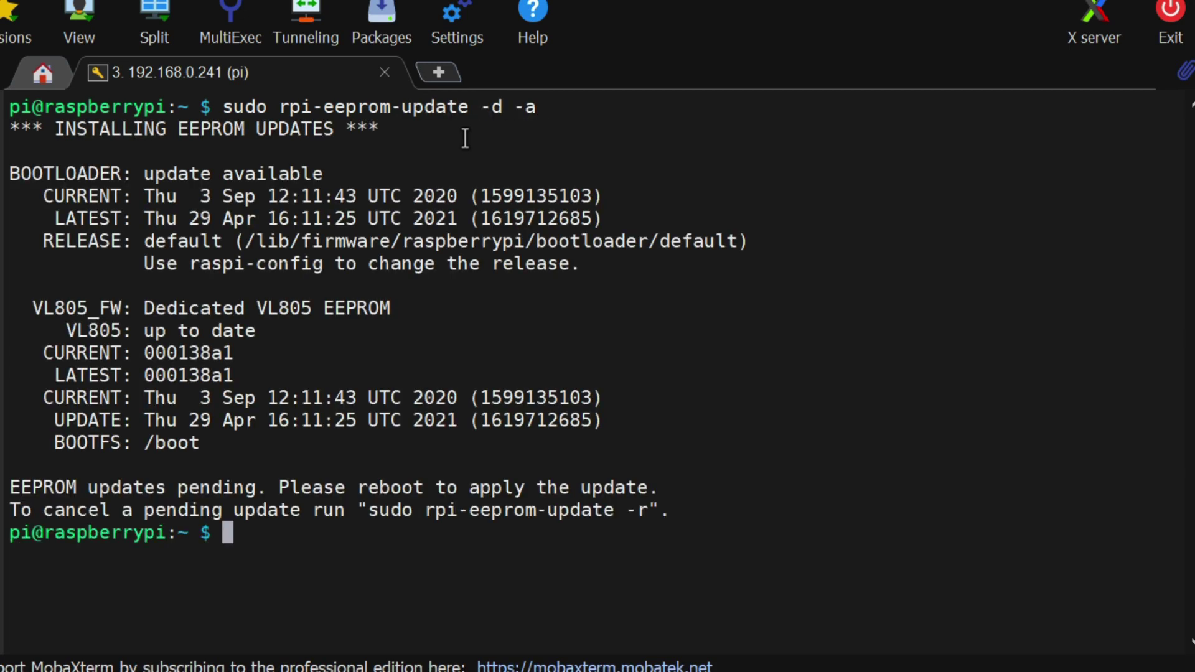
# Launch sudo raspi-config, correcting the mistyped 'rasp-config' command
pyautogui.write('s')
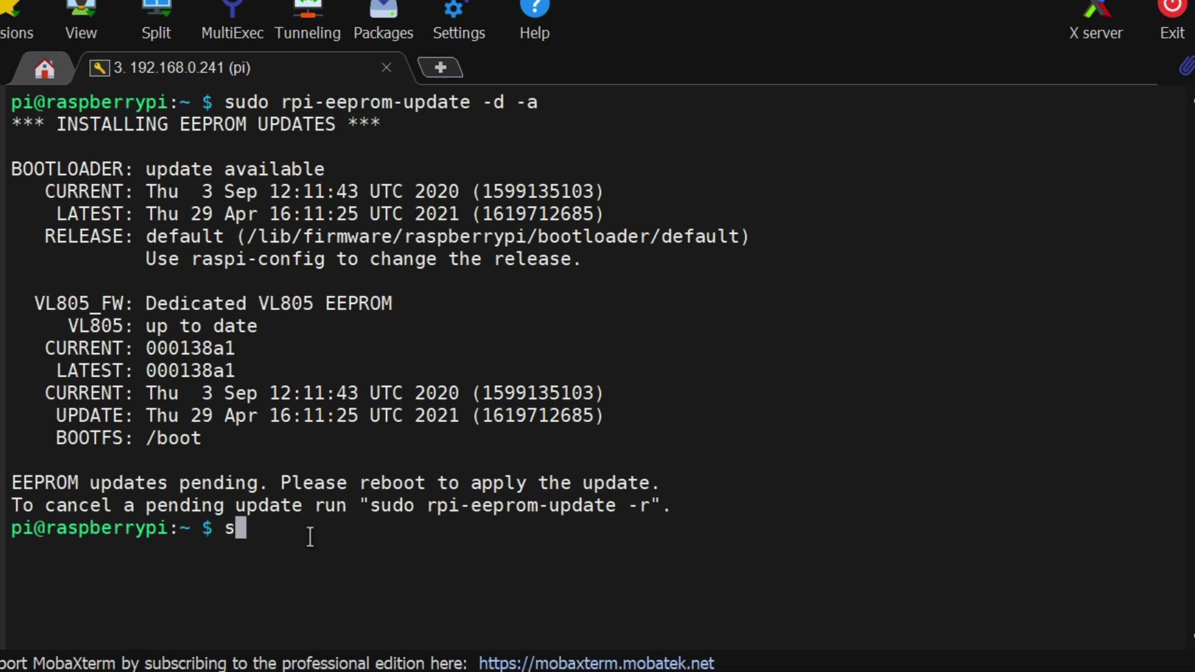
pyautogui.write('udo rasp-config')
pyautogui.press('Return')
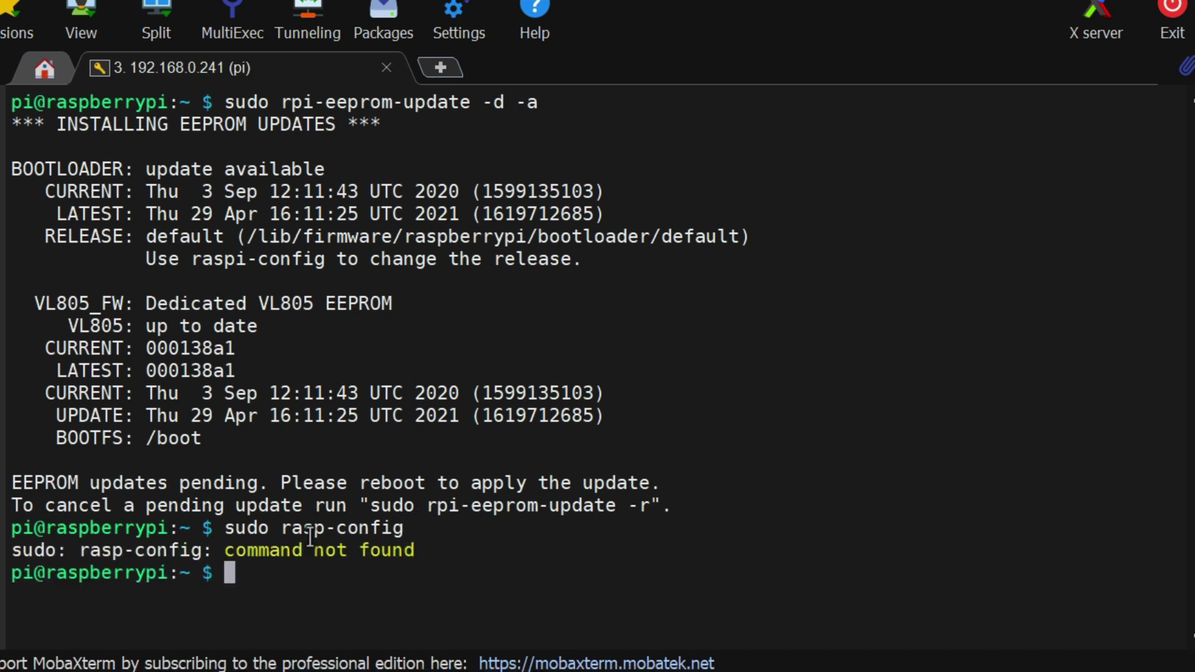
pyautogui.press('Up')
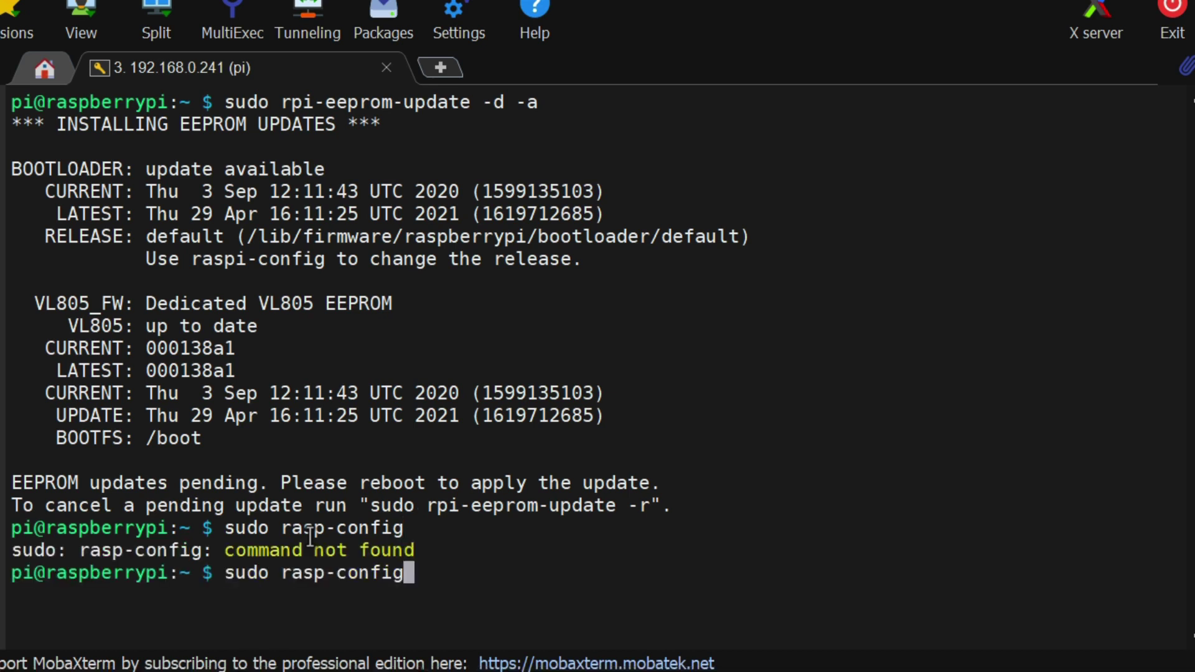
pyautogui.press('Left')
pyautogui.press('Left')
pyautogui.press('Left')
pyautogui.press('Left')
pyautogui.press('Left')
pyautogui.press('Left')
pyautogui.press('Left')
pyautogui.write('i')
pyautogui.press('Return')
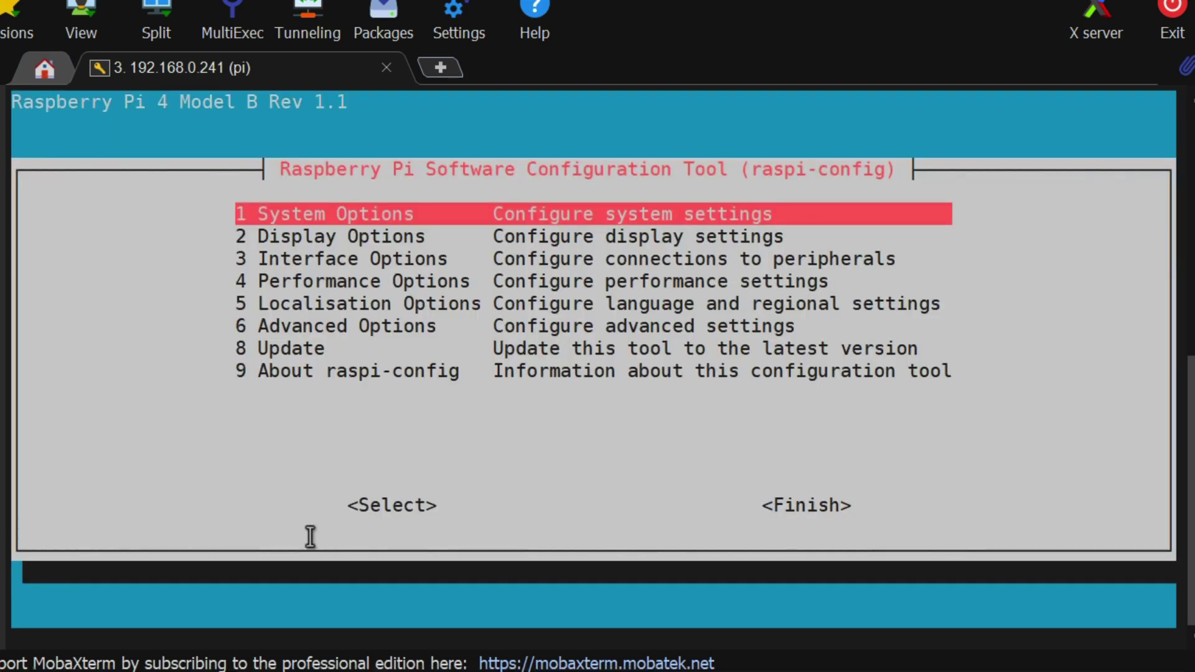
# Set Advanced Options > Bootloader Version to E1 Latest, declining the reset to defaults
pyautogui.press('Down')
pyautogui.press('Down')
pyautogui.press('Down')
pyautogui.press('Down')
pyautogui.press('Down')
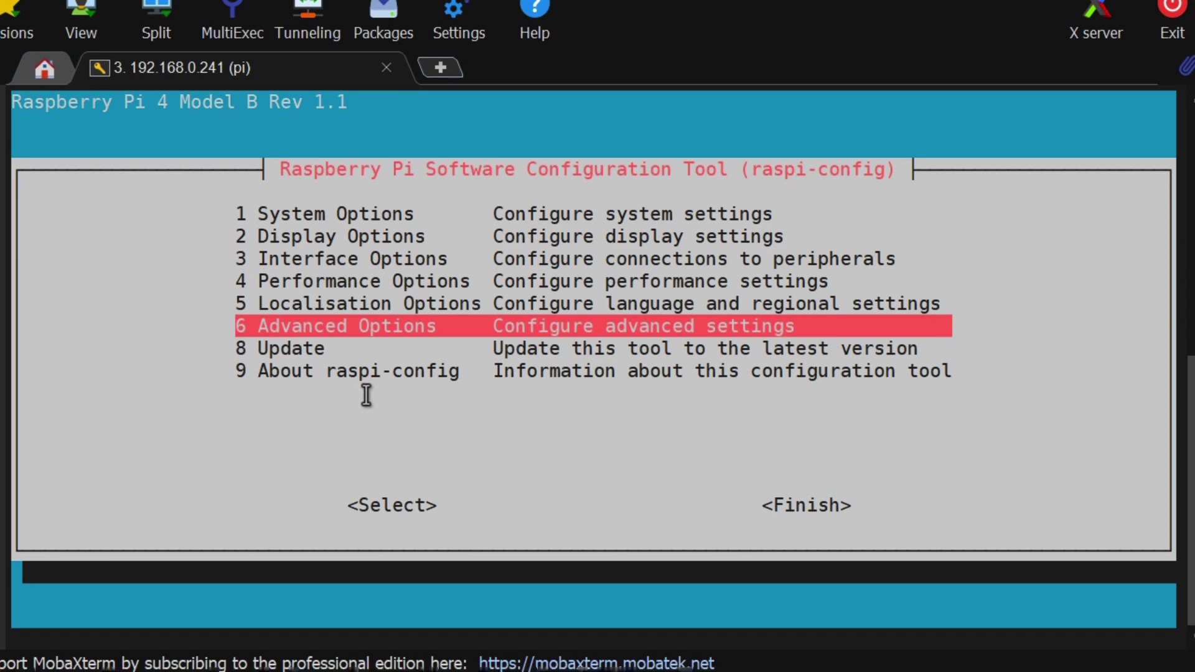
pyautogui.press('Return')
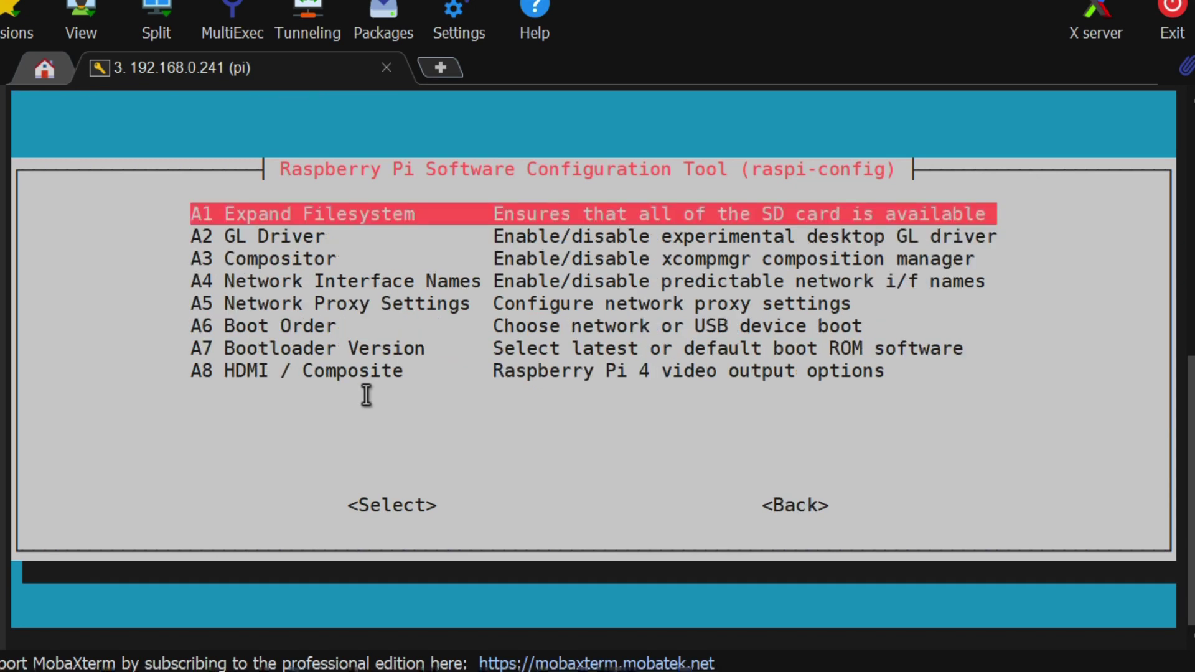
pyautogui.press('Down')
pyautogui.press('Down')
pyautogui.press('Down')
pyautogui.press('Down')
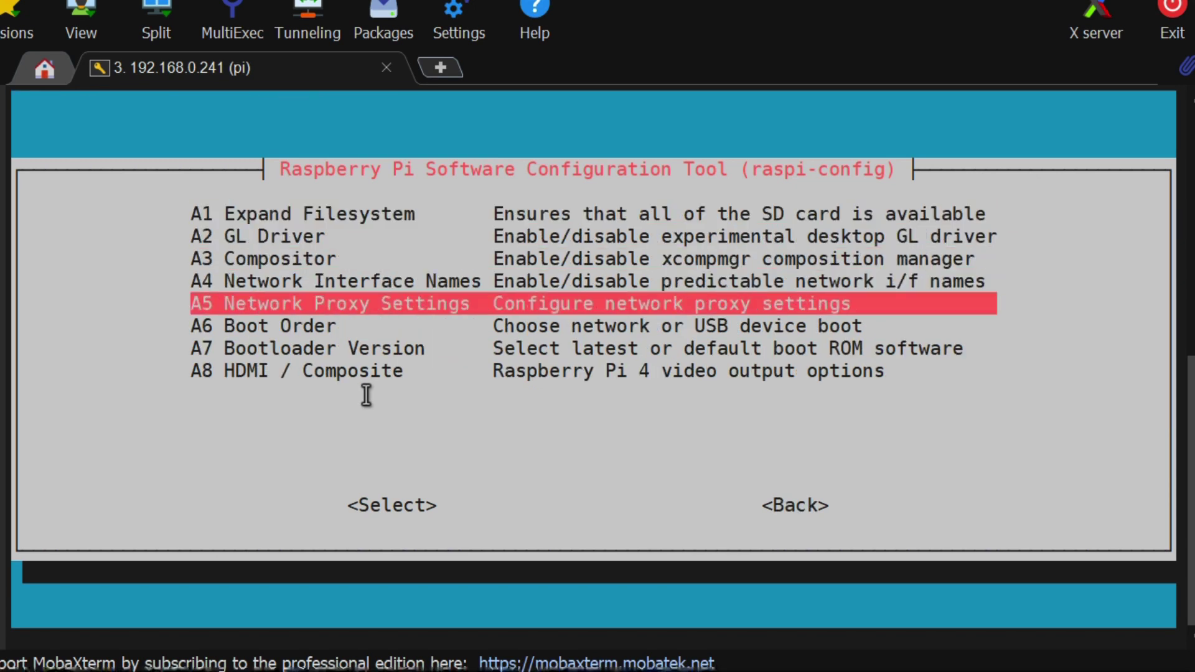
pyautogui.press('Down')
pyautogui.press('Down')
pyautogui.press('Return')
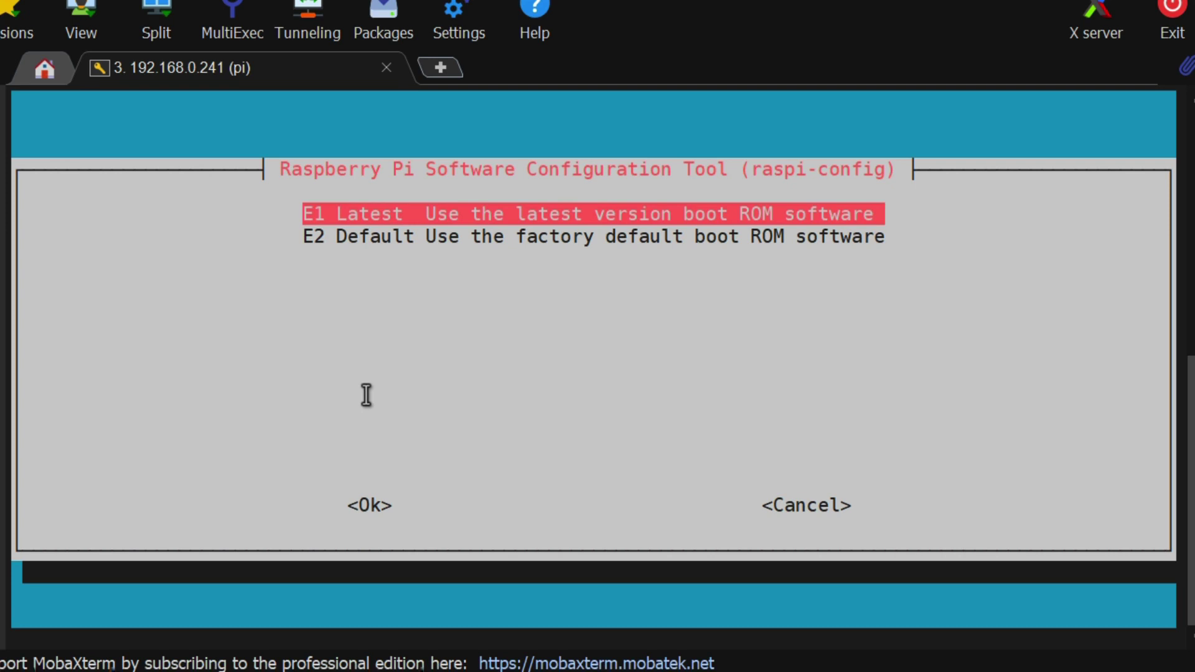
pyautogui.press('Return')
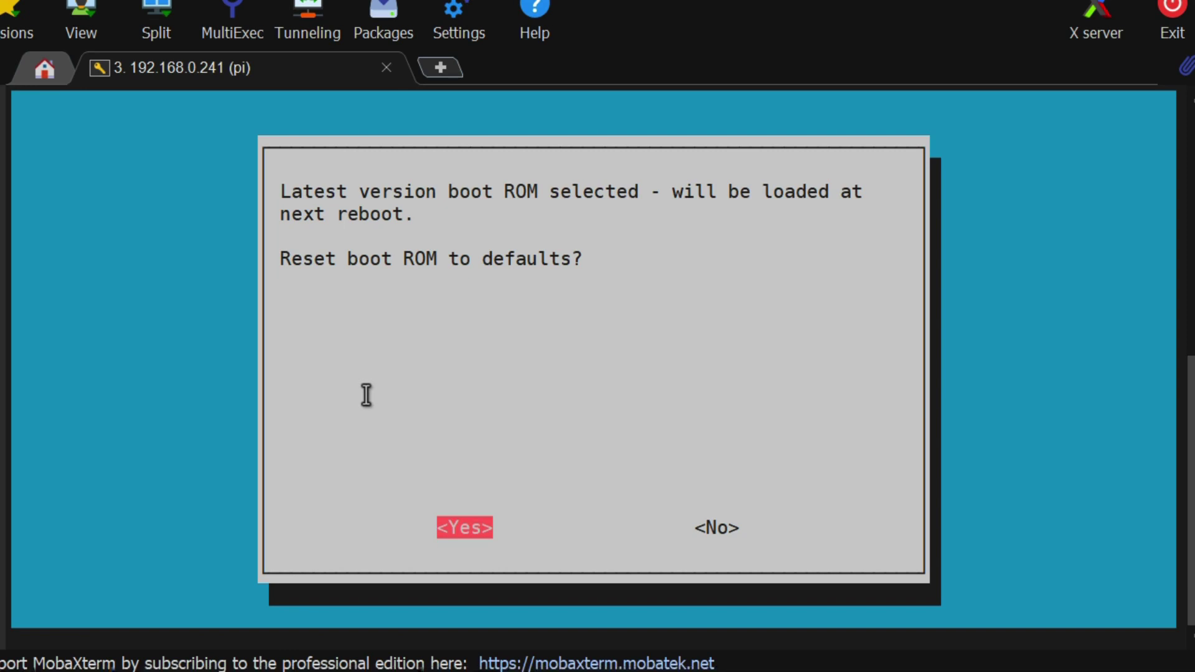
pyautogui.press('Right')
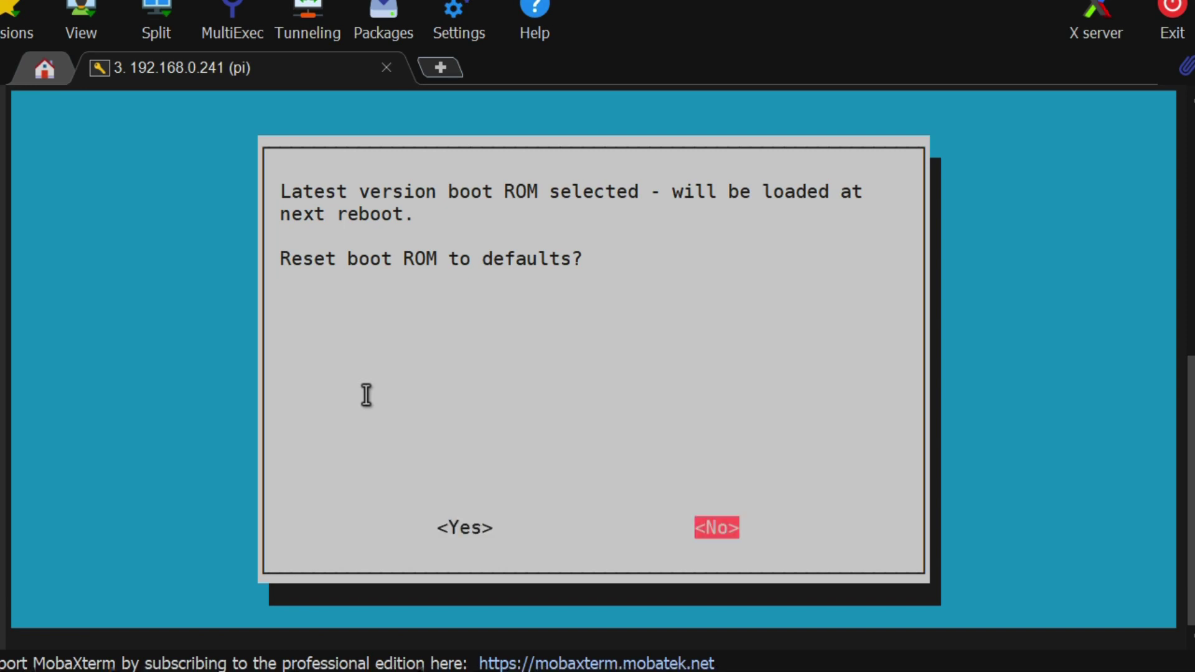
pyautogui.press('Return')
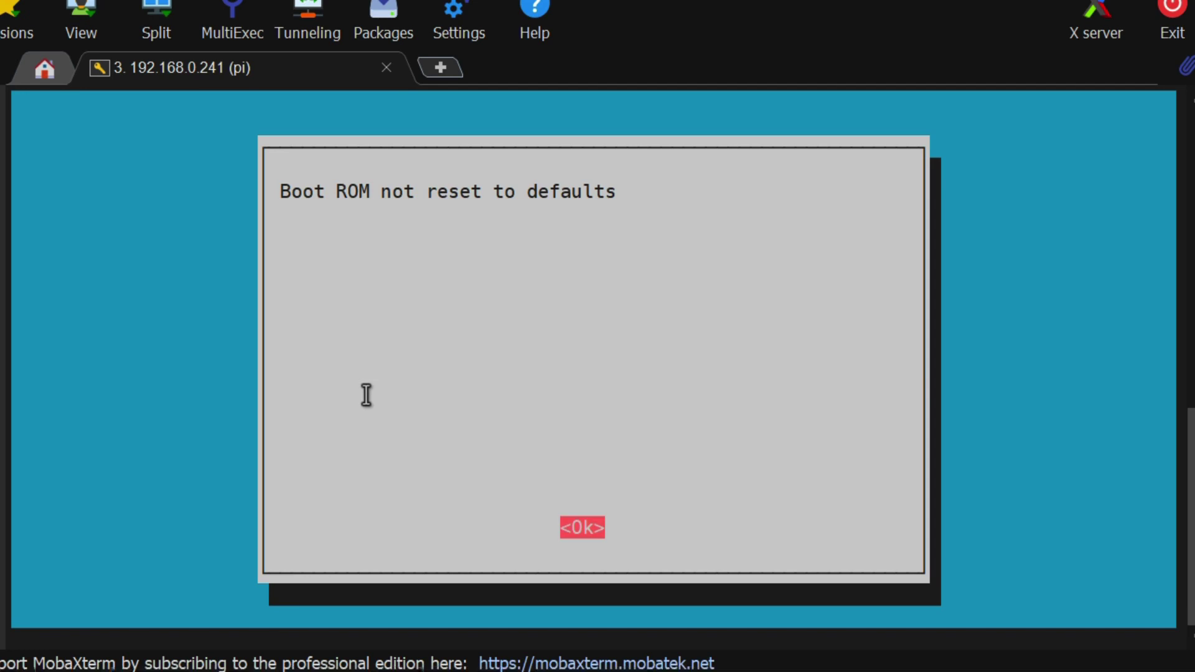
pyautogui.press('Return')
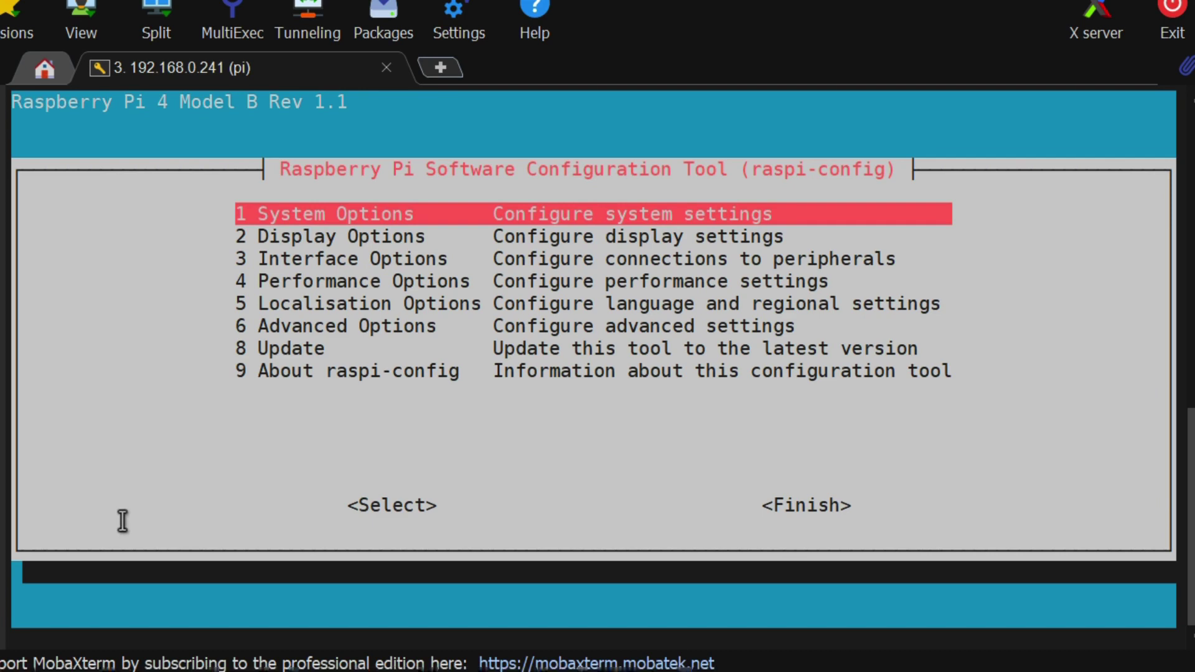
# Set Advanced Options > Boot Order to B2 USB Boot in raspi-config
pyautogui.press('Down')
pyautogui.press('Down')
pyautogui.press('Down')
pyautogui.press('Down')
pyautogui.press('Down')
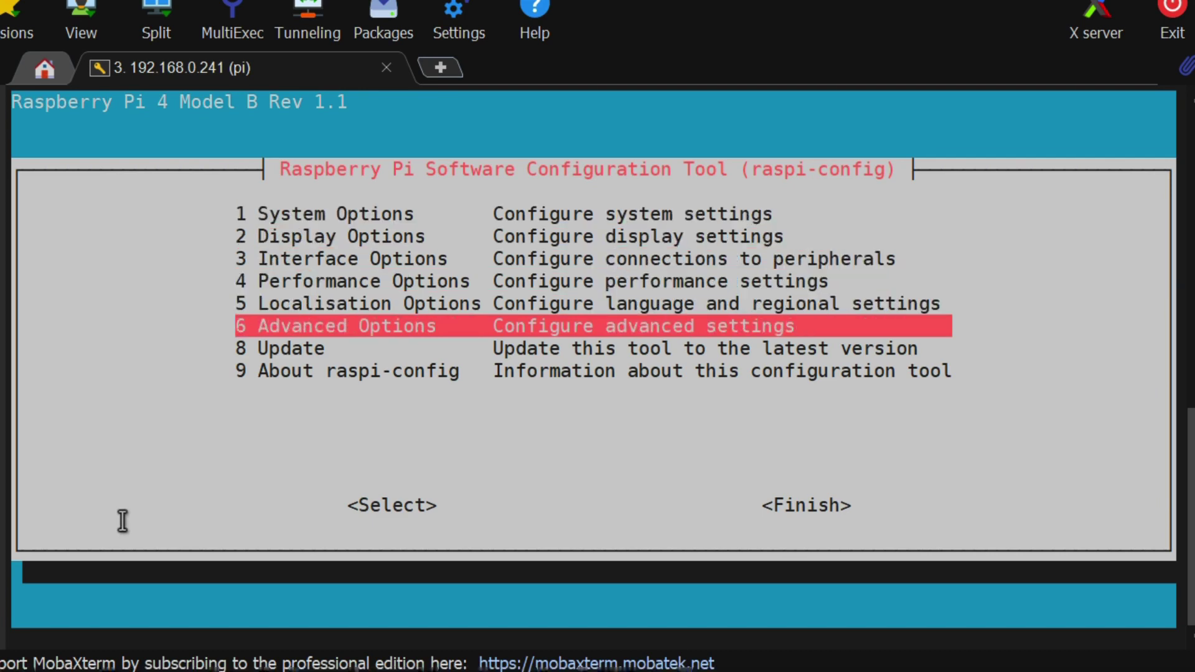
pyautogui.press('Return')
pyautogui.press('Down')
pyautogui.press('Down')
pyautogui.press('Down')
pyautogui.press('Down')
pyautogui.press('Down')
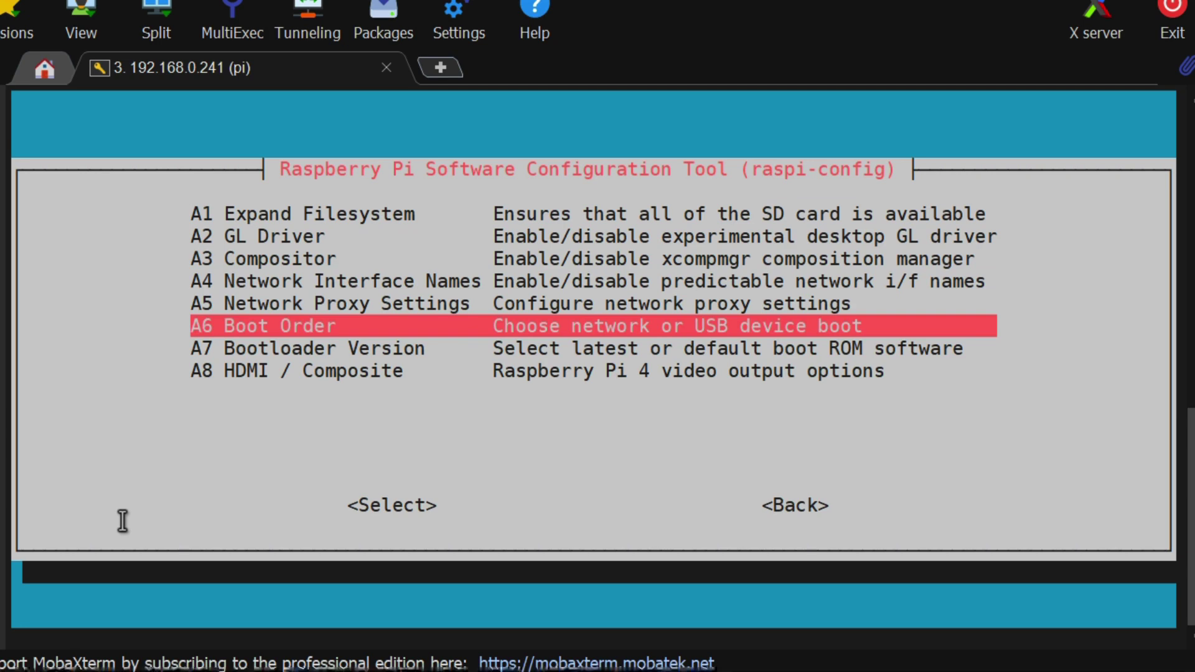
pyautogui.press('Return')
pyautogui.press('Down')
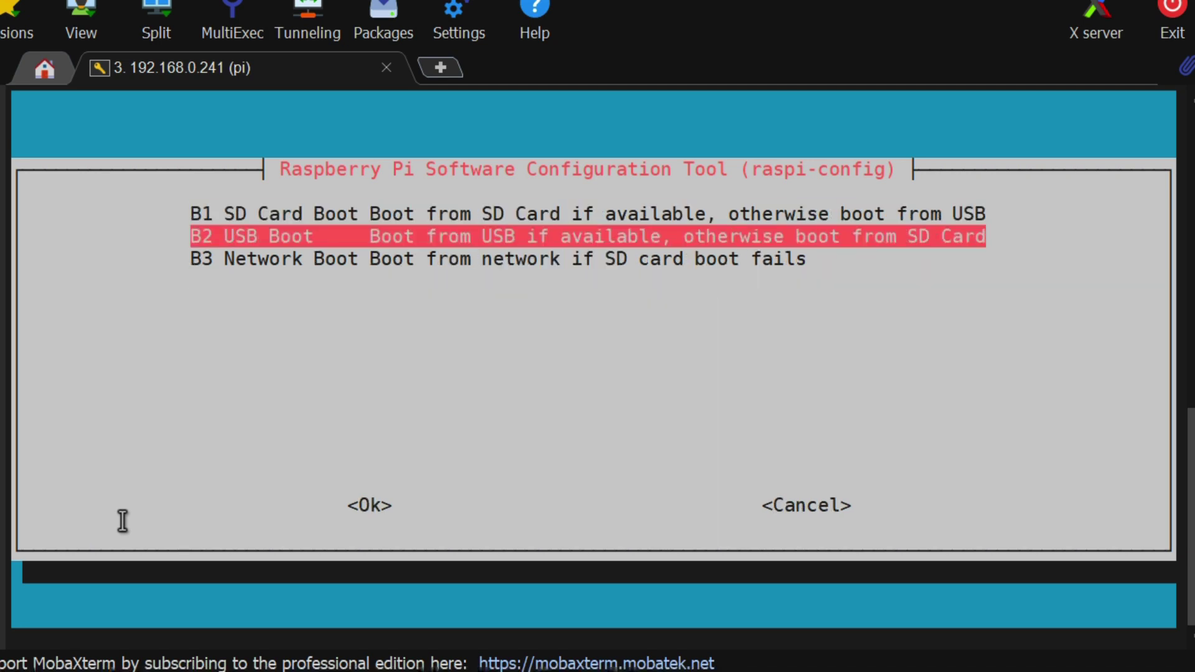
pyautogui.press('Return')
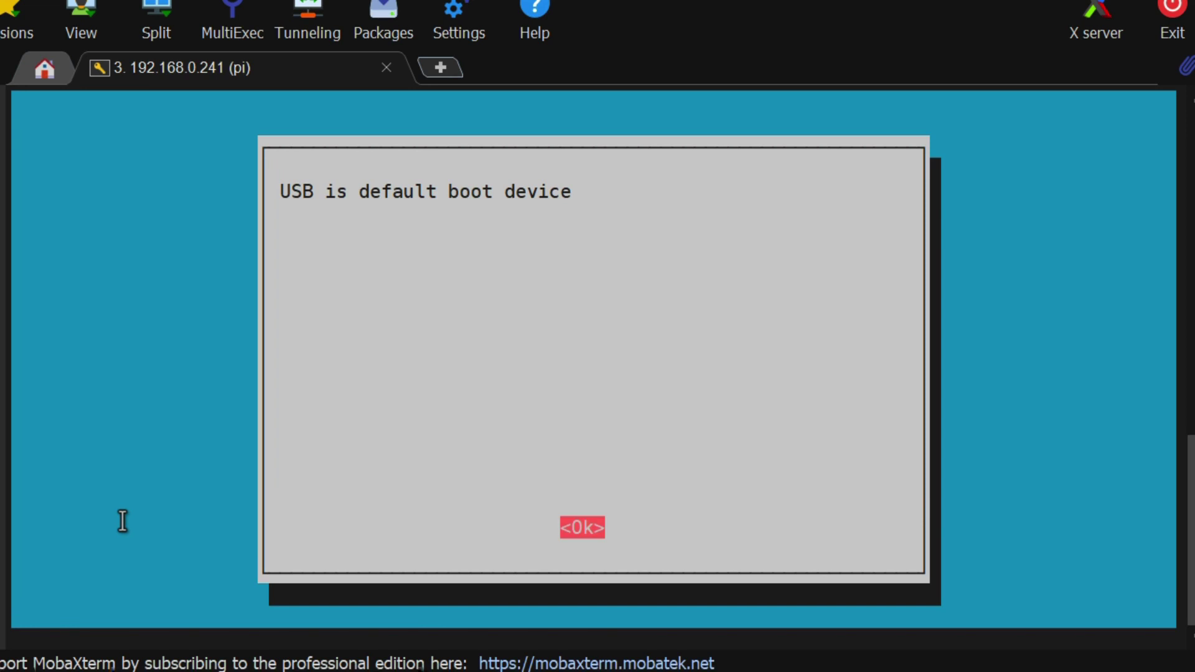
pyautogui.press('Return')
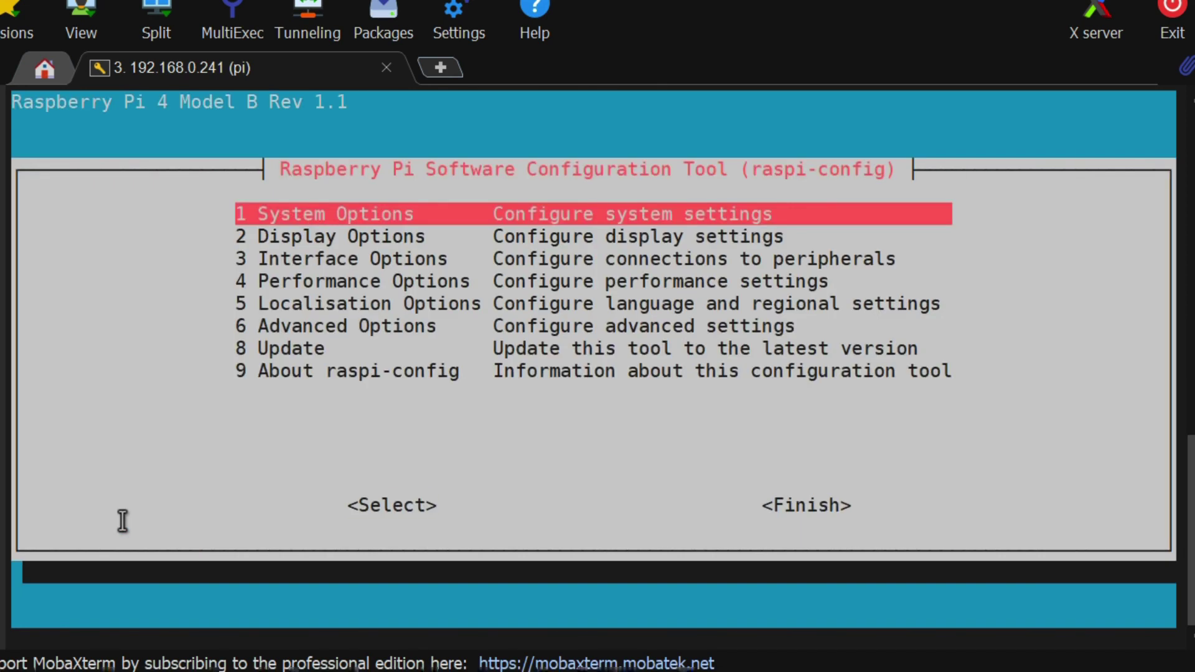
# Finish raspi-config and confirm rebooting the Pi
pyautogui.press('Tab')
pyautogui.press('Tab')
pyautogui.press('Return')
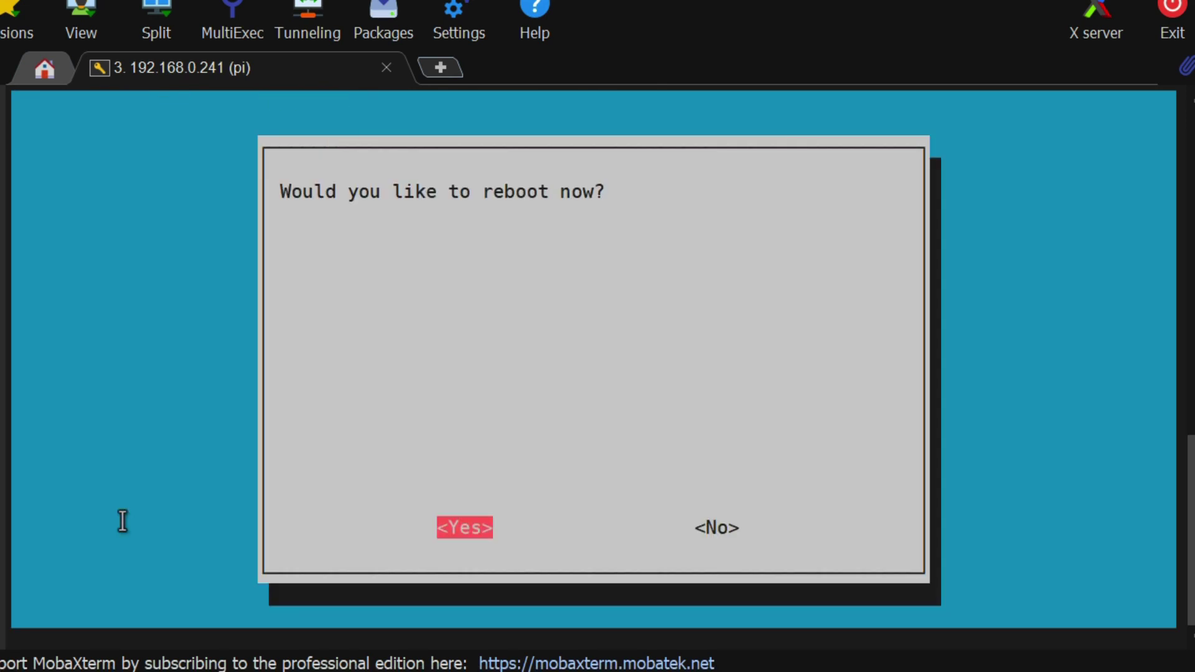
pyautogui.press('Return')
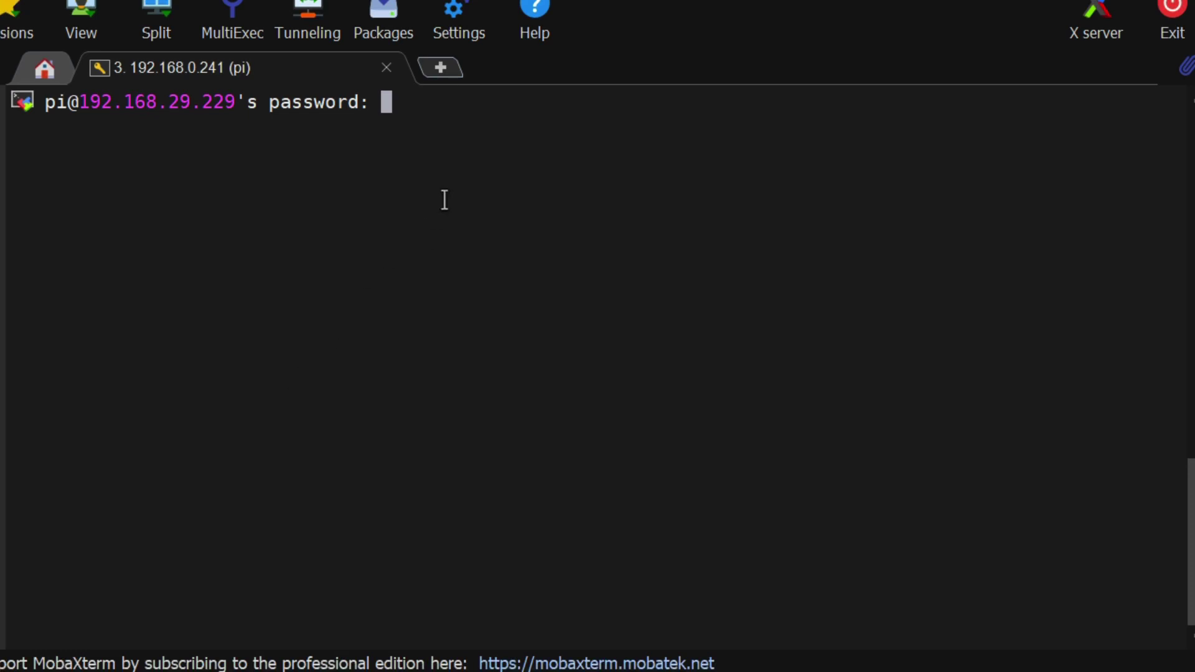
# Log back in to the Pi at 192.168.0.241 with its password and clear the terminal
pyautogui.press('Return')
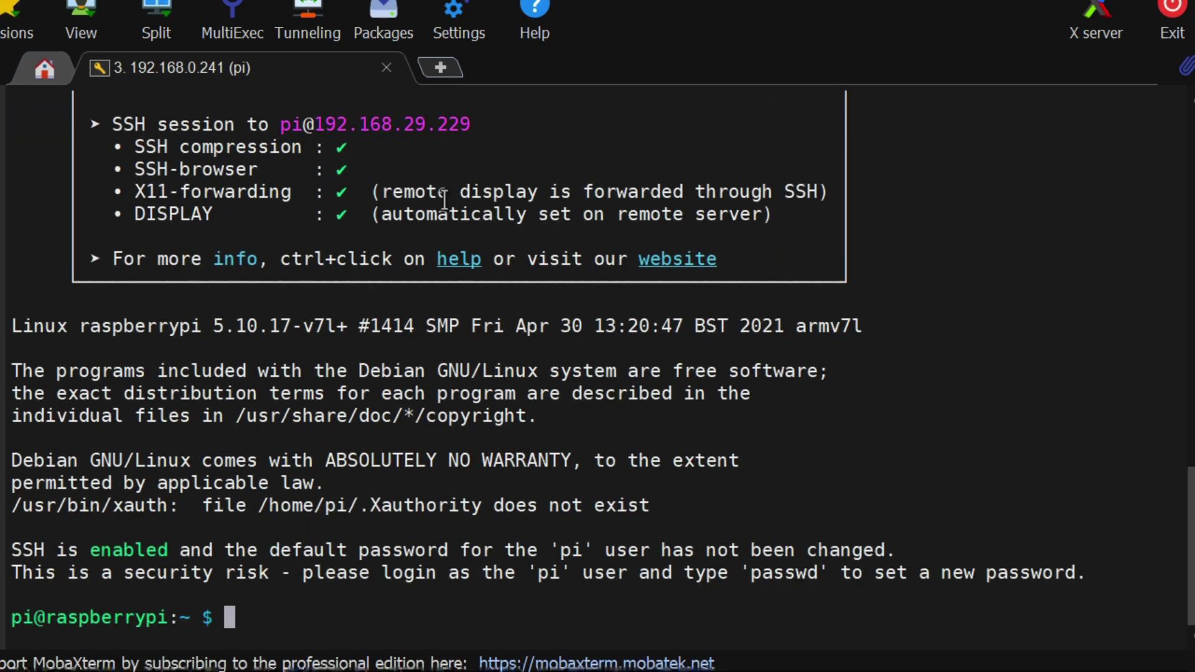
pyautogui.write('clear')
pyautogui.press('Return')
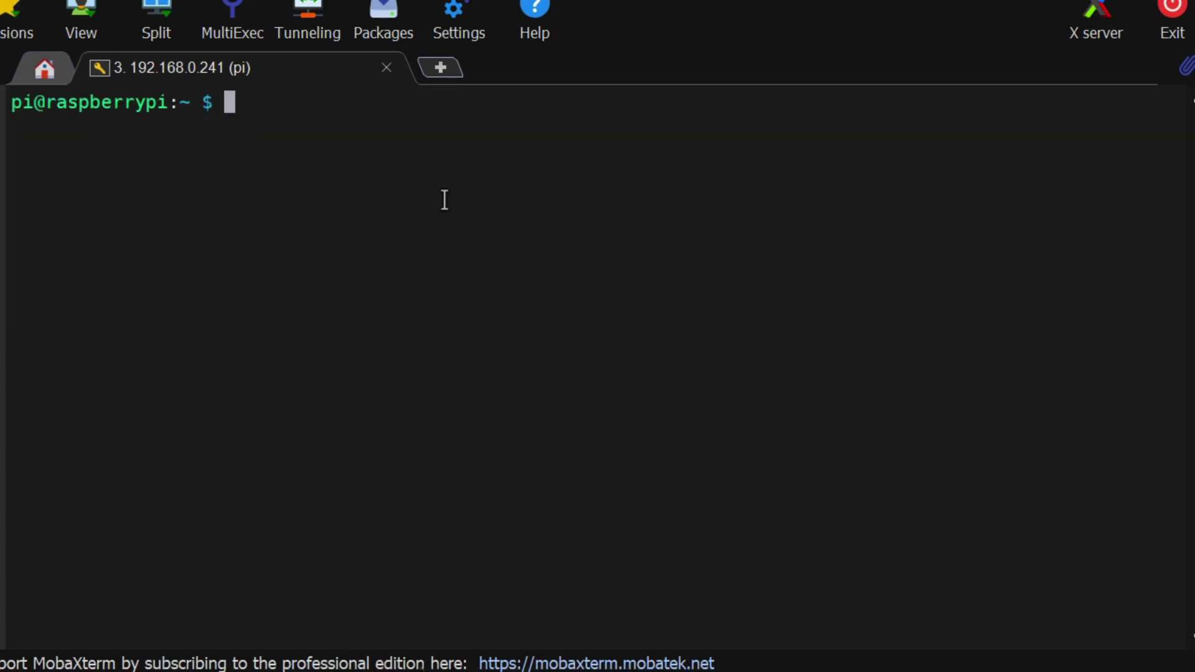
# Run df -h and highlight /dev/root's 110G size, confirming the Pi boots from the SSD
pyautogui.write('df -h')
pyautogui.press('Return')
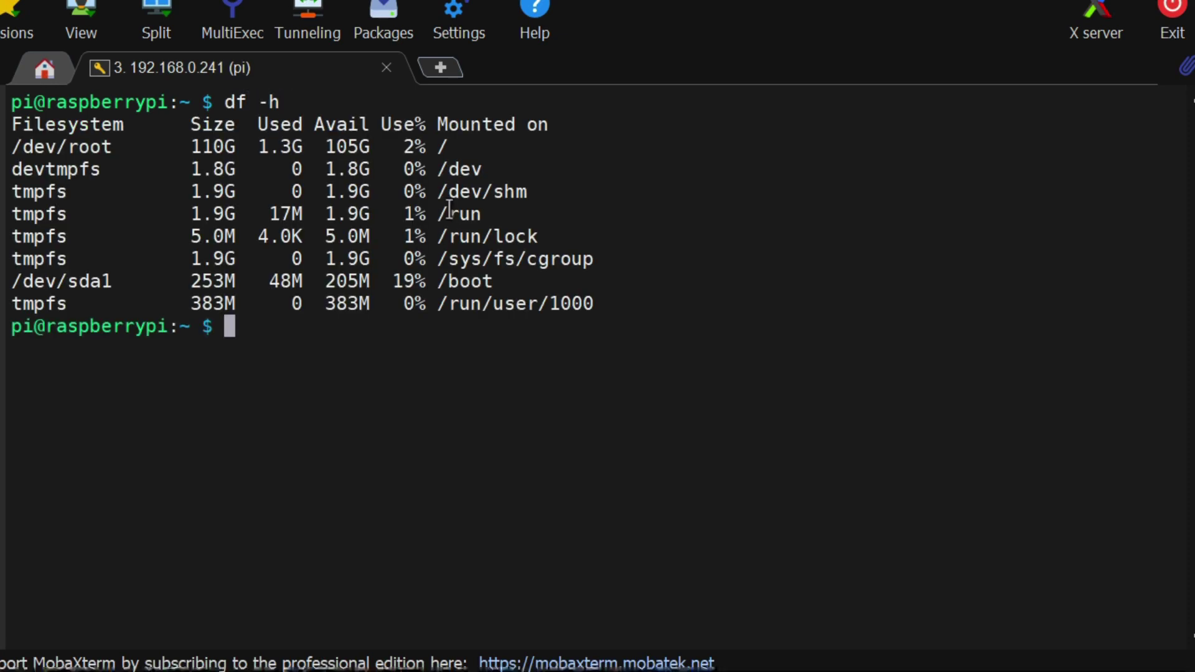
pyautogui.moveTo(15, 148); pyautogui.dragTo(465, 148)
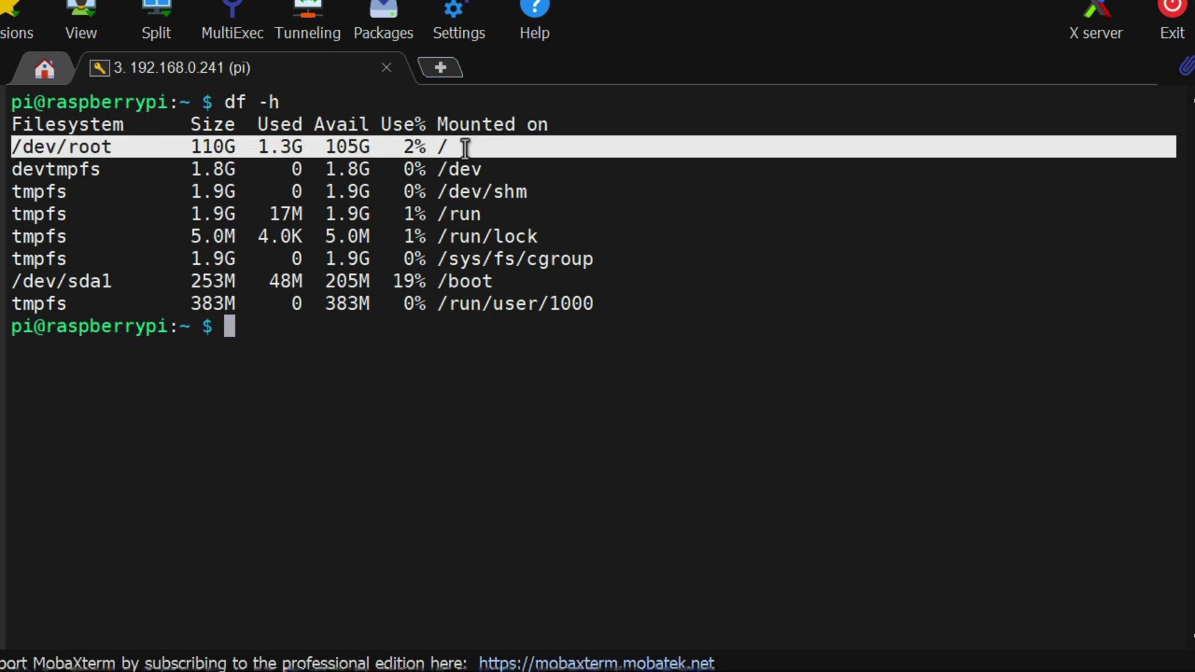
pyautogui.doubleClick(210, 148)
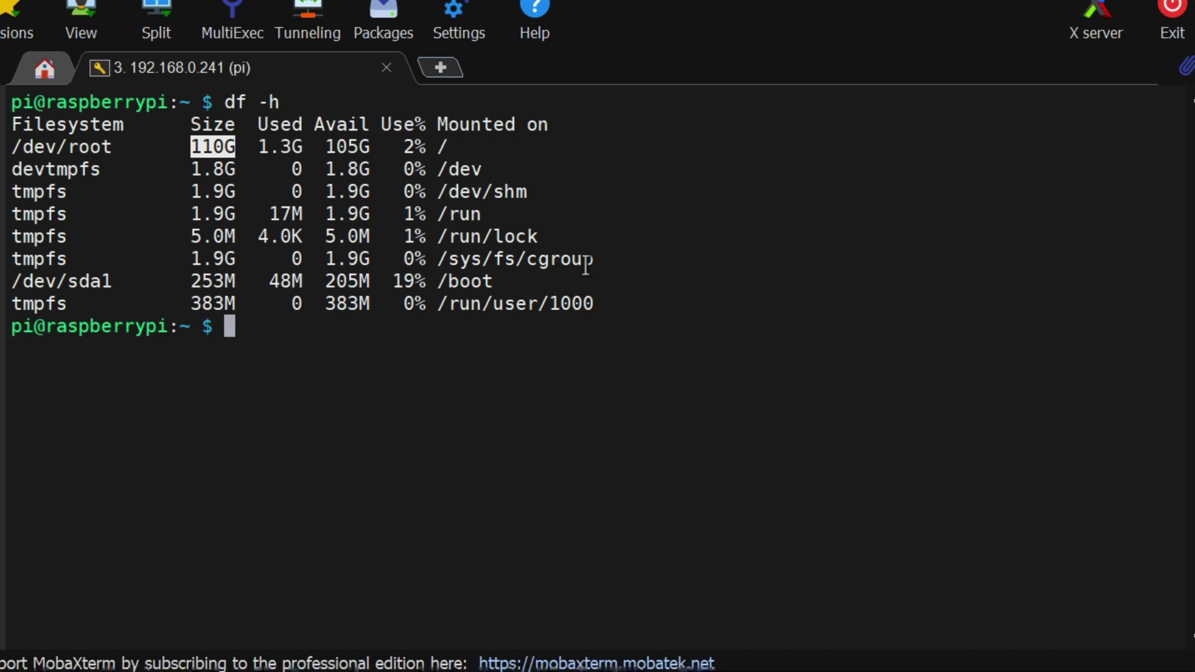
pyautogui.click(611, 355)
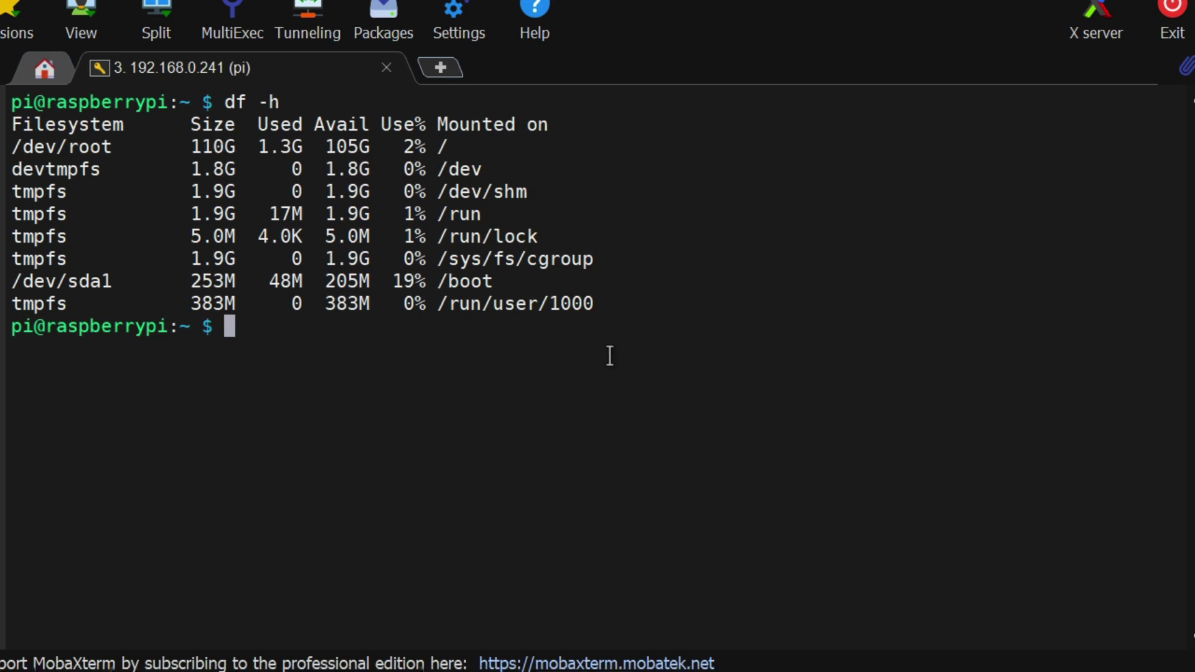